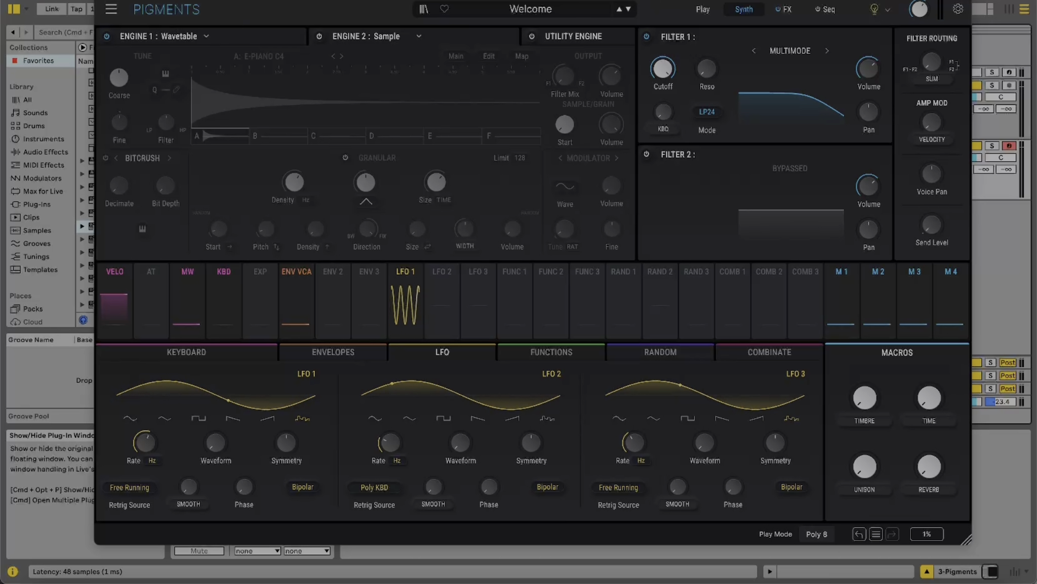
# Hide the plug-in window and insert an empty four-bar MIDI clip at the start of the Pigments track.
pyautogui.press('alt+super+p')
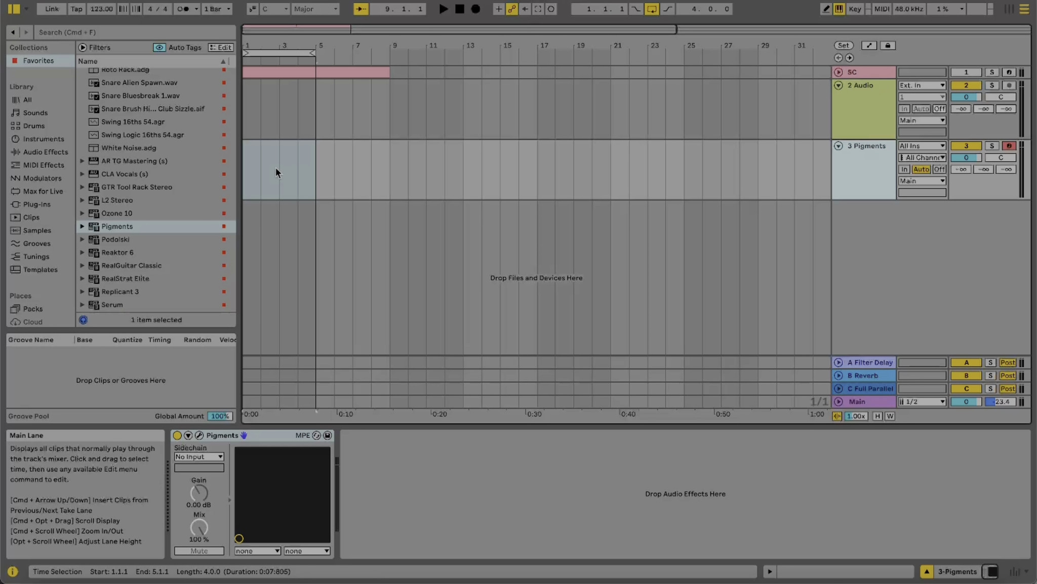
pyautogui.moveTo(244, 162); pyautogui.dragTo(309, 161)
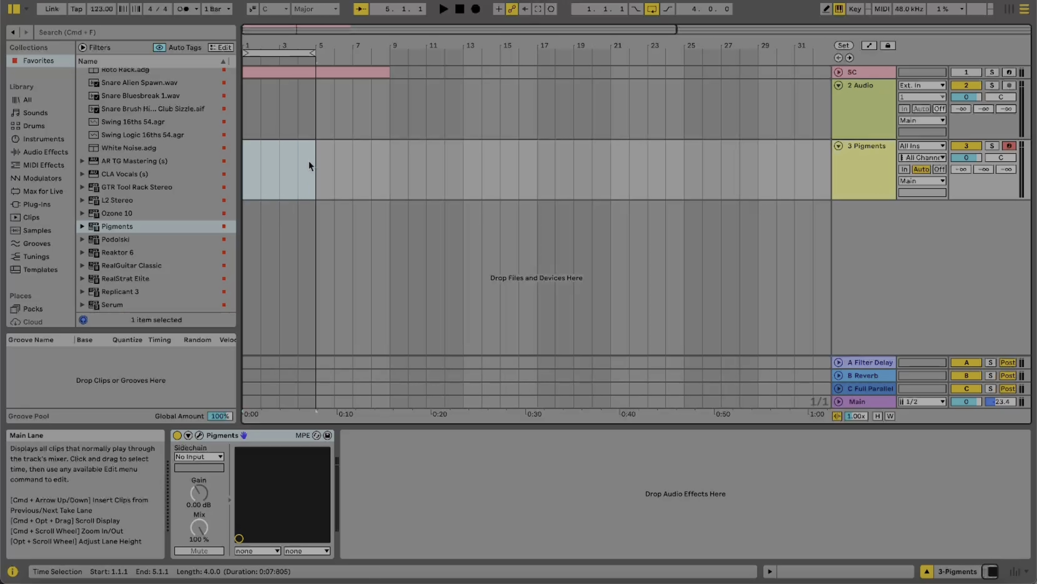
pyautogui.press('super+shift+m')
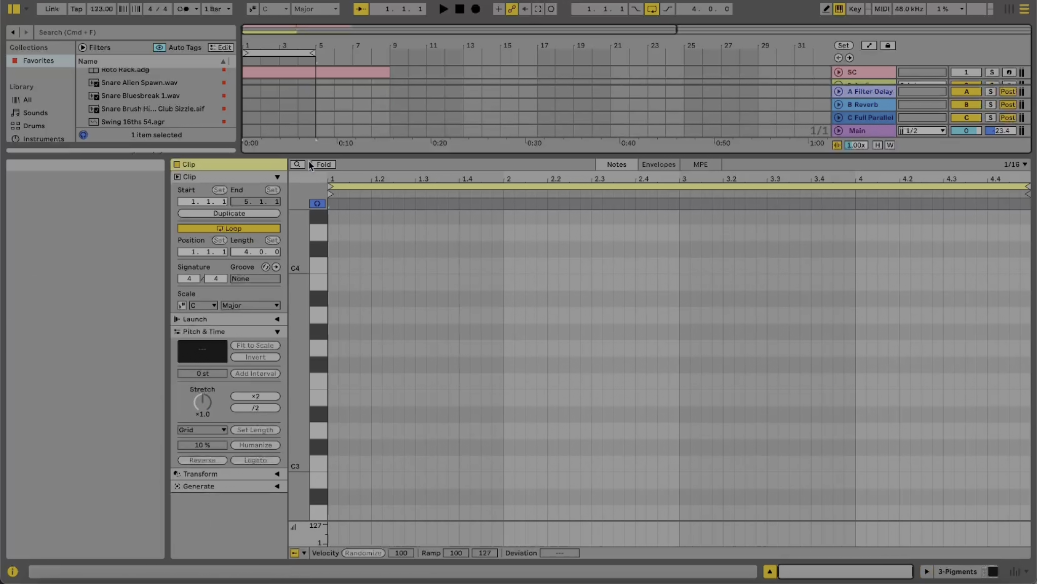
# Add a one-beat C3 note at the clip's start and repeat it eight times at seven-sixteenth spacing across the clip.
pyautogui.doubleClick(331, 463)
pyautogui.moveTo(335, 463)
pyautogui.mouseDown()
pyautogui.moveTo(372, 463)
pyautogui.moveTo(315, 461)
pyautogui.mouseUp()
pyautogui.press('super+d')
pyautogui.press('super+d')
pyautogui.press('super+d')
pyautogui.press('super+d')
pyautogui.press('super+d')
pyautogui.press('super+d')
pyautogui.press('super+d')
pyautogui.press('super+d')
# Transpose the second and seventh notes up an octave to C4 and the fourth and eighth down to C2.
pyautogui.click(423, 462)
pyautogui.hotkey('shift', 'Up')
pyautogui.click(577, 388)
pyautogui.hotkey('shift', 'Down')
pyautogui.click(808, 377)
pyautogui.hotkey('shift', 'Up')
pyautogui.click(888, 377)
pyautogui.hotkey('shift', 'Down')
# Duplicate the adjacent C2 and C3 notes in bar 2 and place the copy, raised an octave, across bars 3 and 4.
pyautogui.click(550, 355)
pyautogui.moveTo(549, 351); pyautogui.dragTo(657, 517)
pyautogui.press('super+d')
pyautogui.hotkey('shift', 'Up')
pyautogui.press('Right')
pyautogui.press('Right')
pyautogui.press('Right')
pyautogui.press('Right')
pyautogui.press('Right')
pyautogui.press('Right')
pyautogui.press('Right')
pyautogui.press('Right')
pyautogui.press('Right')
pyautogui.press('Right')
pyautogui.press('Right')
pyautogui.press('Right')
pyautogui.press('Right')
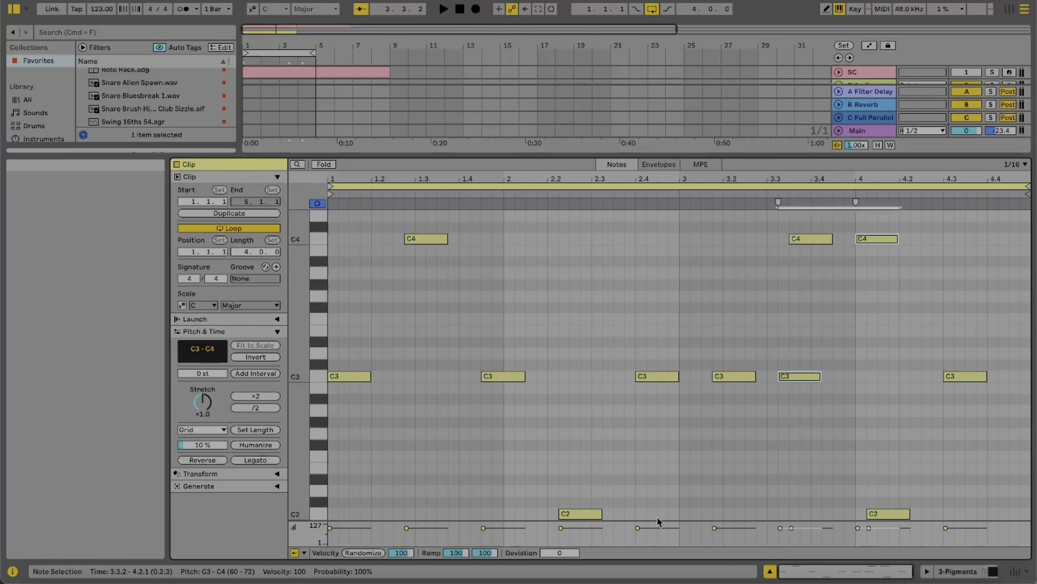
# Place another C3 and C4 note pair in bar 2, with the C3 starting at 2.1.2.
pyautogui.press('Left')
pyautogui.press('Left')
pyautogui.press('Left')
pyautogui.press('Left')
pyautogui.press('Left')
pyautogui.press('Left')
pyautogui.press('Left')
pyautogui.press('Left')
pyautogui.press('Left')
pyautogui.press('Left')
pyautogui.press('Left')
pyautogui.press('Left')
pyautogui.press('Left')
pyautogui.press('Left')
pyautogui.press('Left')
pyautogui.press('Left')
pyautogui.press('Left')
pyautogui.press('Left')
pyautogui.press('Left')
pyautogui.press('Left')
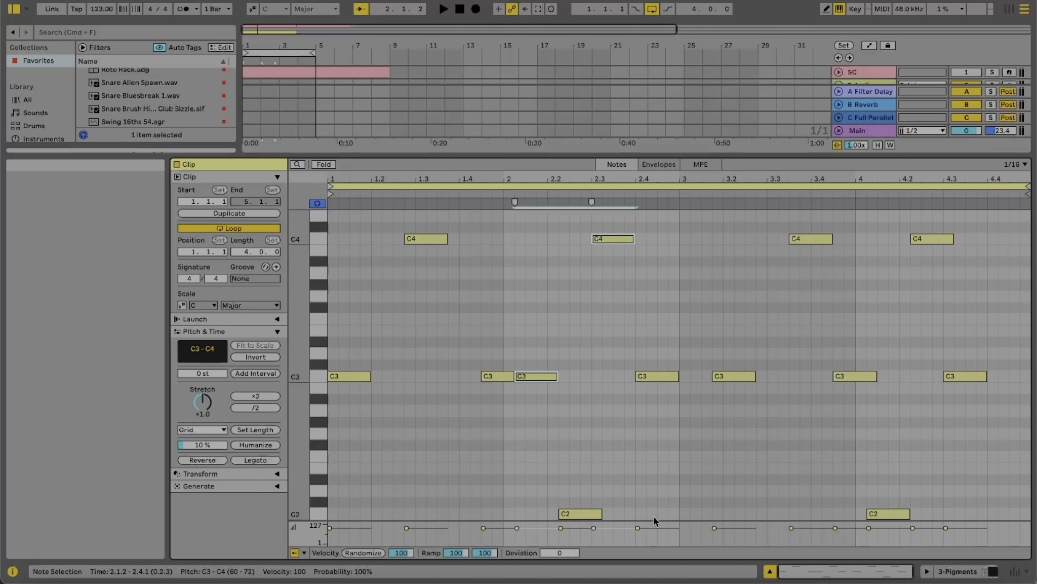
# Deselect the notes and play back the MIDI pattern.
pyautogui.click(685, 471)
pyautogui.press('space')
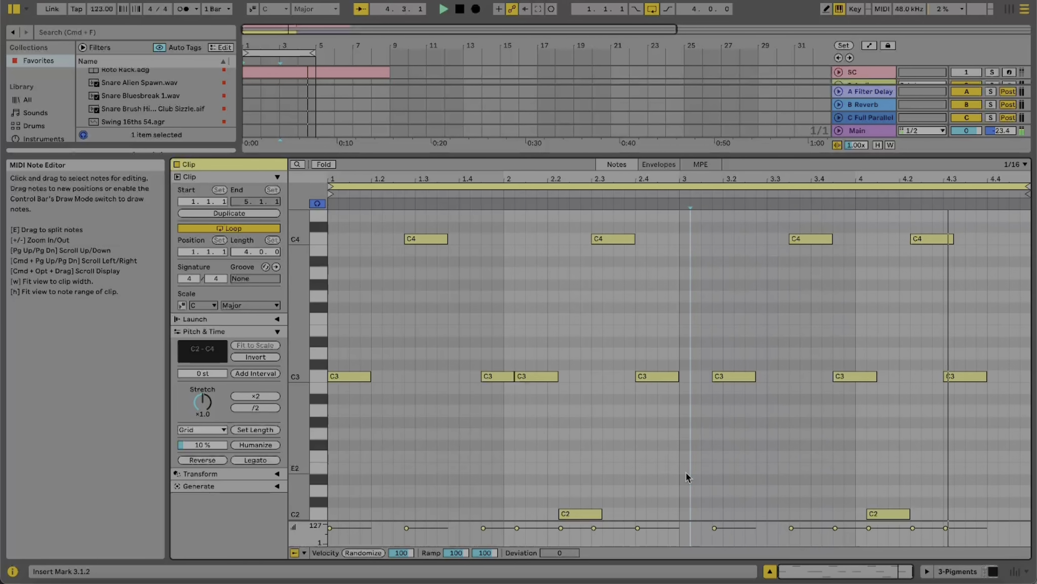
pyautogui.press('space')
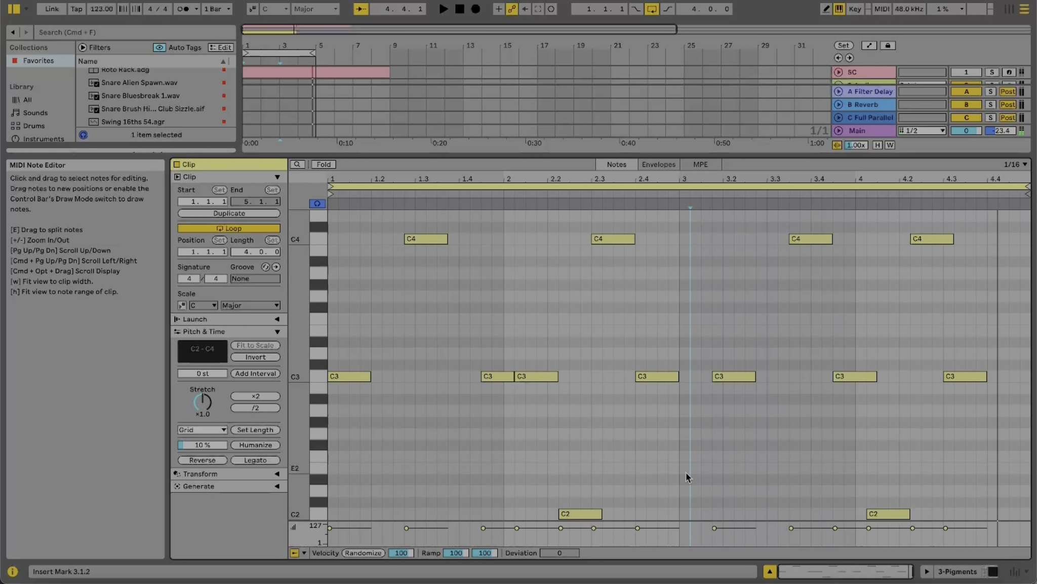
# Return to the track's devices, then freeze and flatten the Pigments track to audio.
pyautogui.click(951, 574)
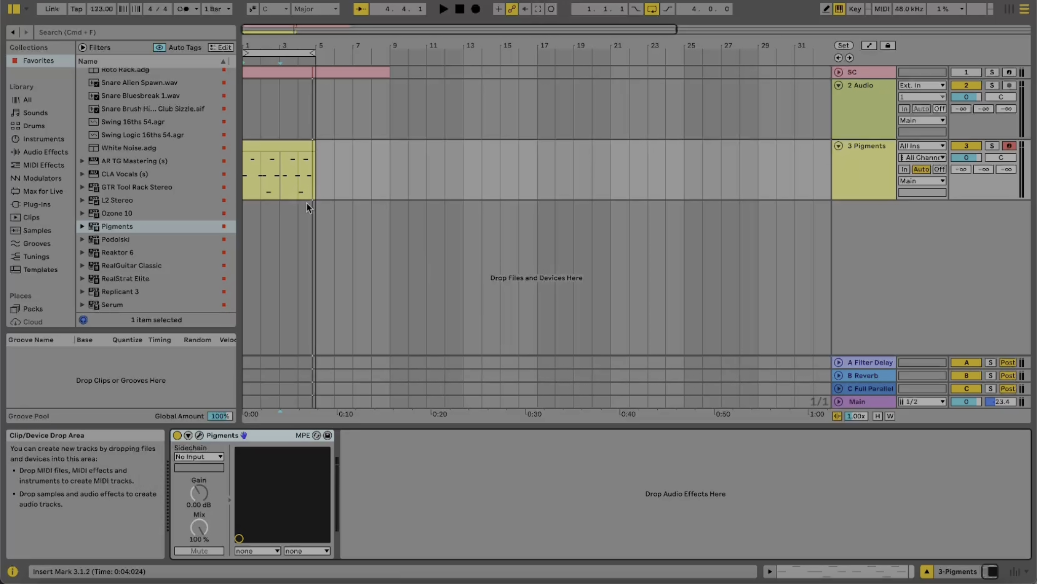
pyautogui.rightClick(280, 145)
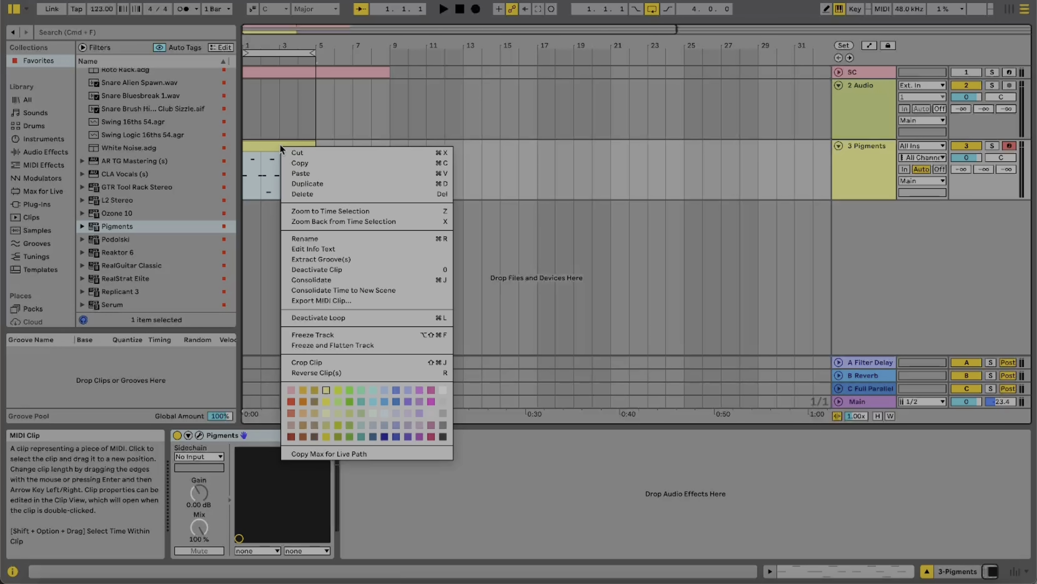
pyautogui.click(328, 345)
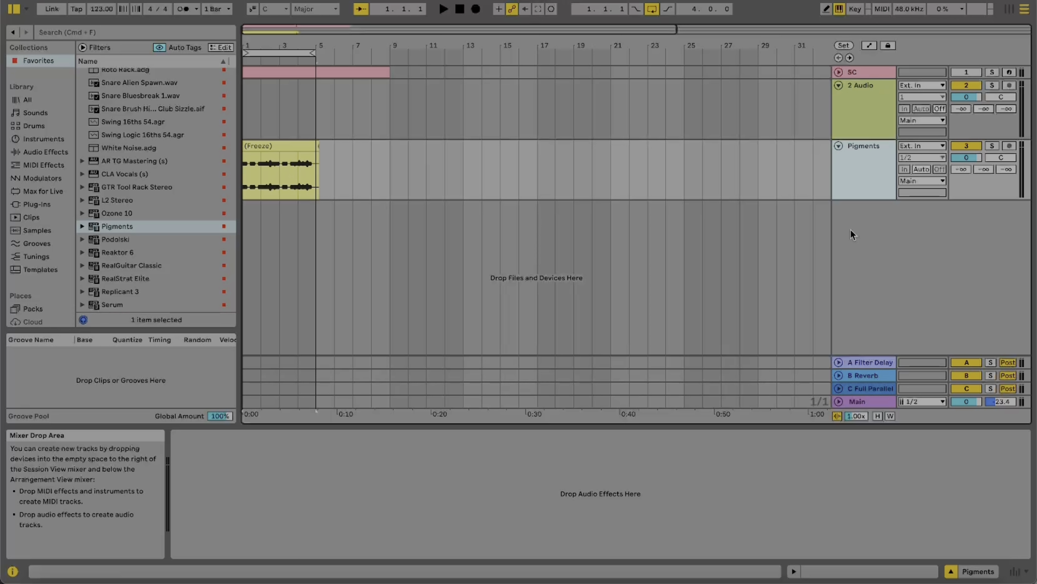
# Load Pigments on a new MIDI track and set its Engine 1 to Sample.
pyautogui.press('super+shift+t')
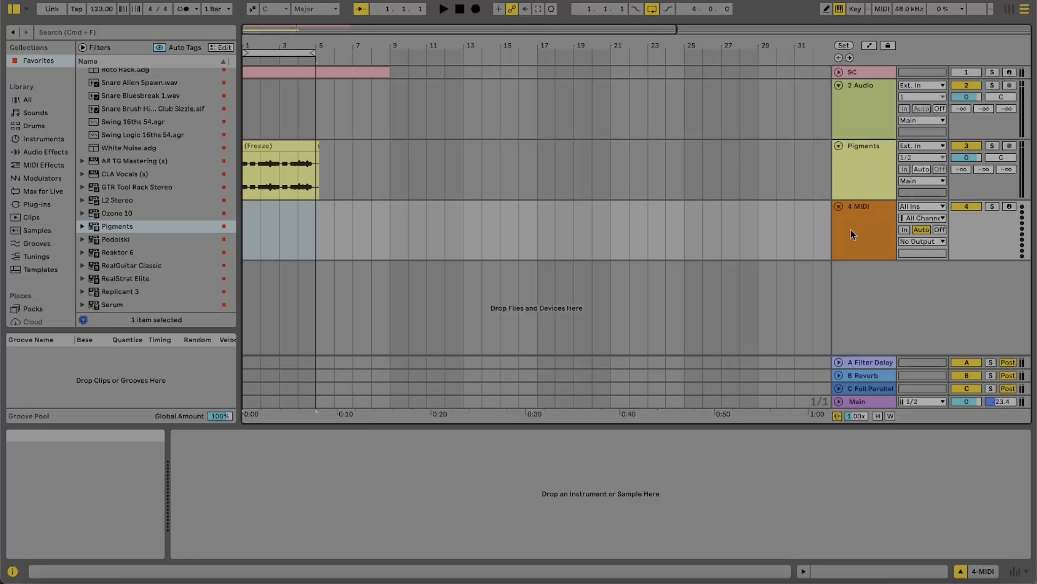
pyautogui.moveTo(97, 232); pyautogui.dragTo(794, 227)
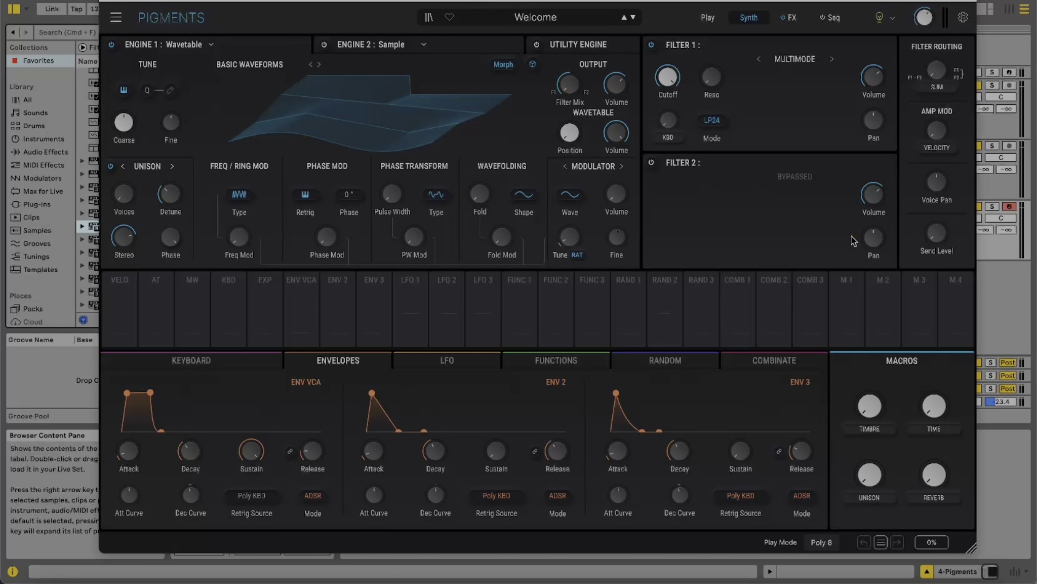
pyautogui.click(186, 48)
pyautogui.click(164, 121)
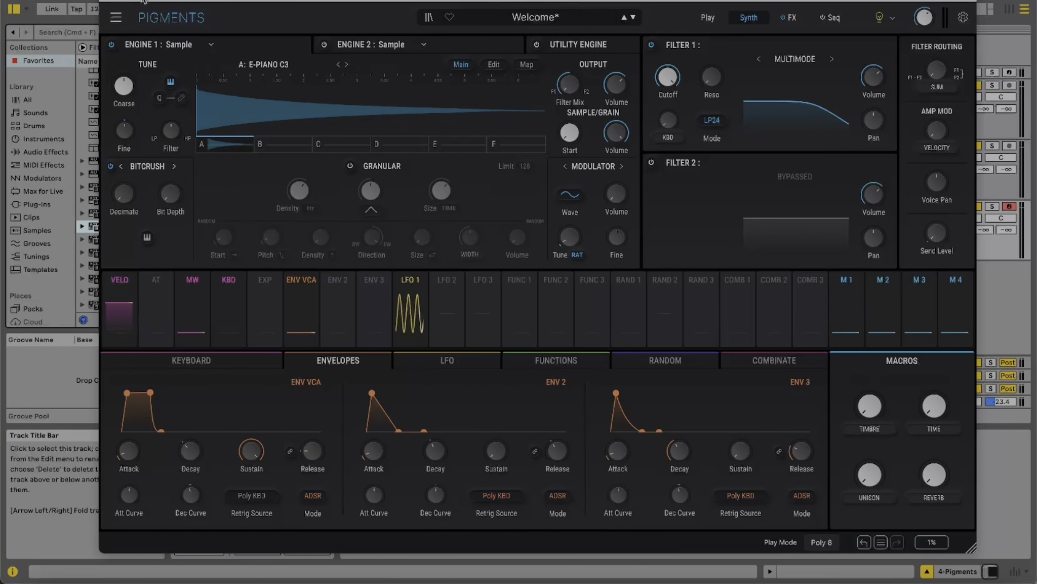
# Load the frozen audio clip from the Pigments track into Engine 1 as its sample.
pyautogui.moveTo(143, 1); pyautogui.dragTo(441, 2)
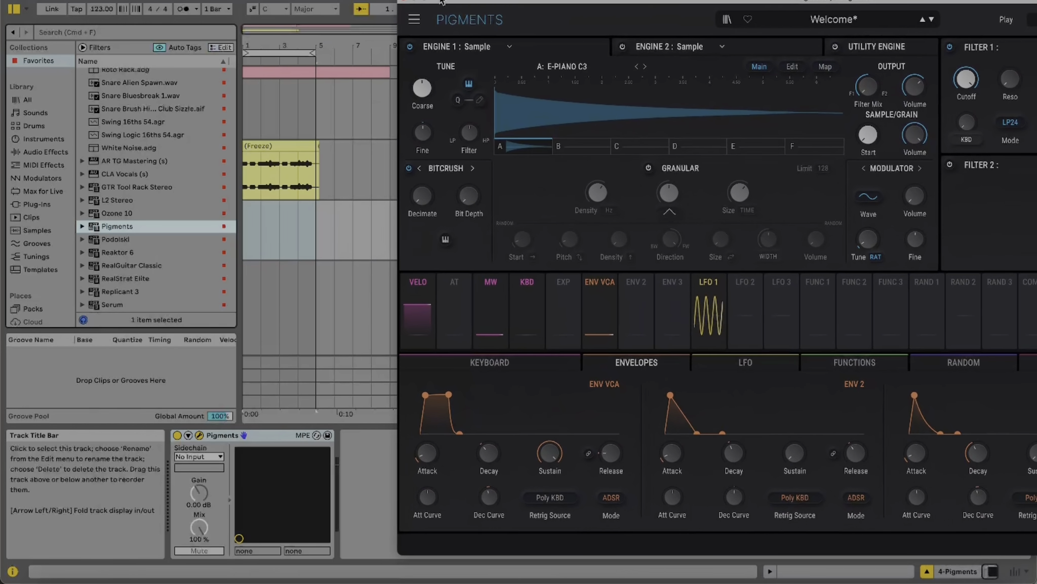
pyautogui.click(262, 145)
pyautogui.moveTo(262, 146); pyautogui.dragTo(553, 113)
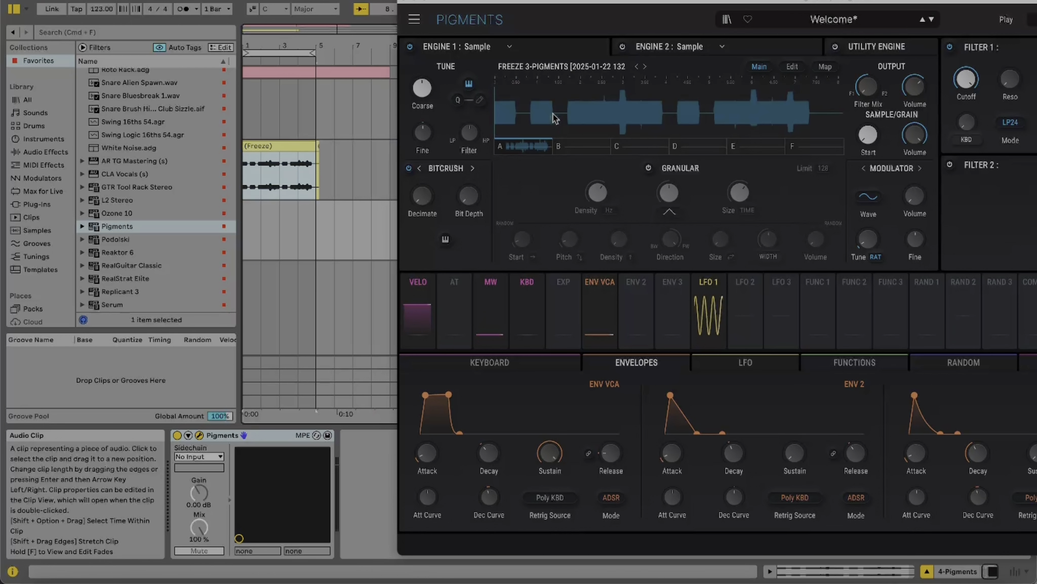
pyautogui.moveTo(624, 11); pyautogui.dragTo(317, 1)
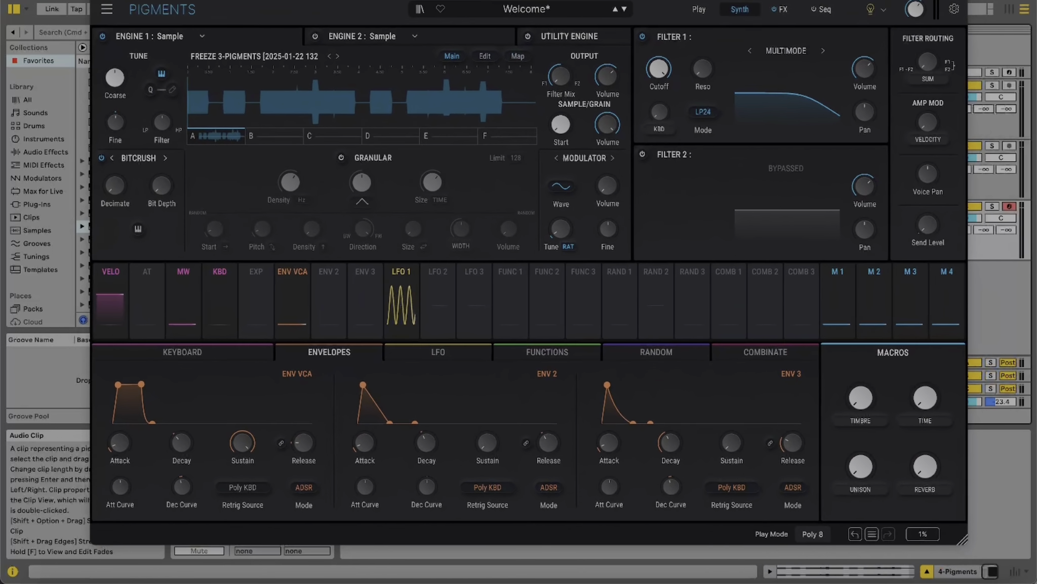
# Audition the sample, then turn on Engine 1's Granular mode with a raised random Start offset.
pyautogui.press('a')
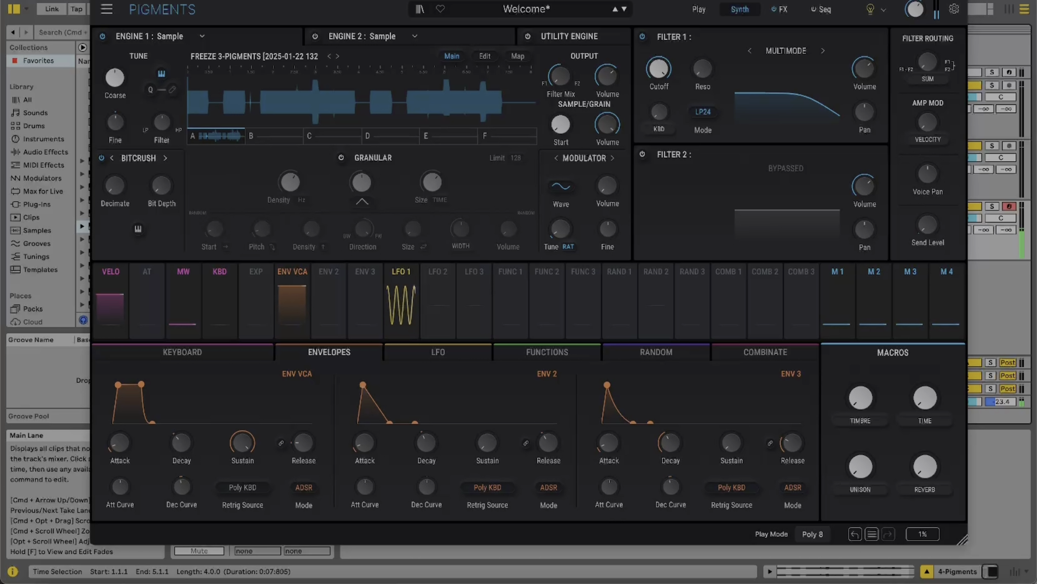
pyautogui.press('a')
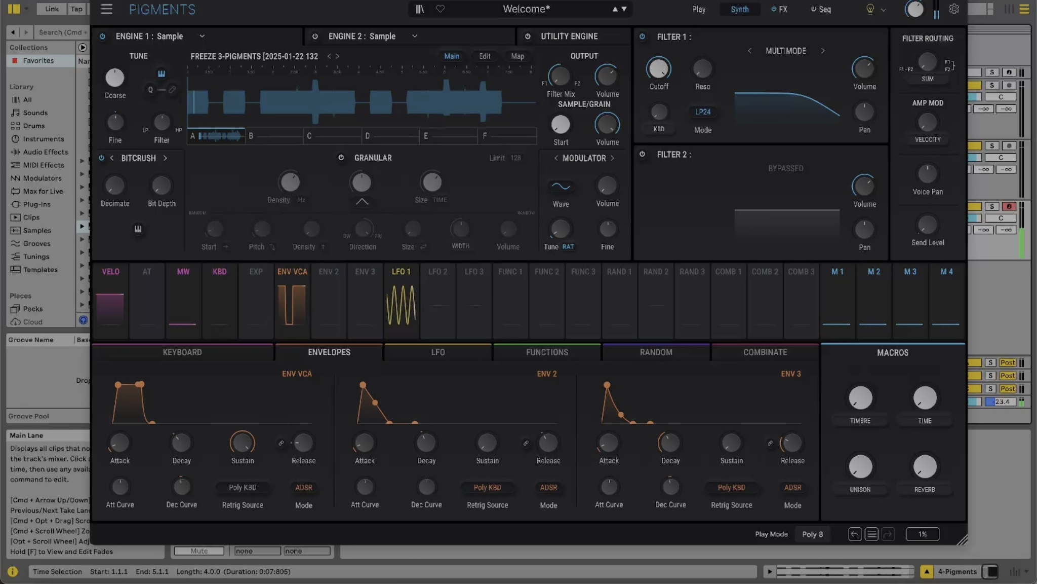
pyautogui.click(341, 158)
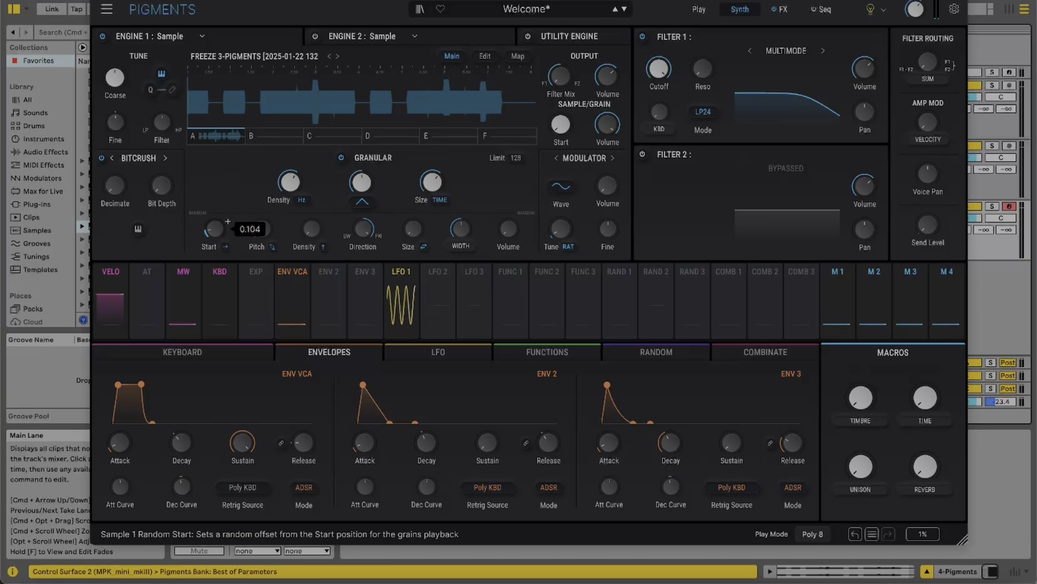
pyautogui.press('a')
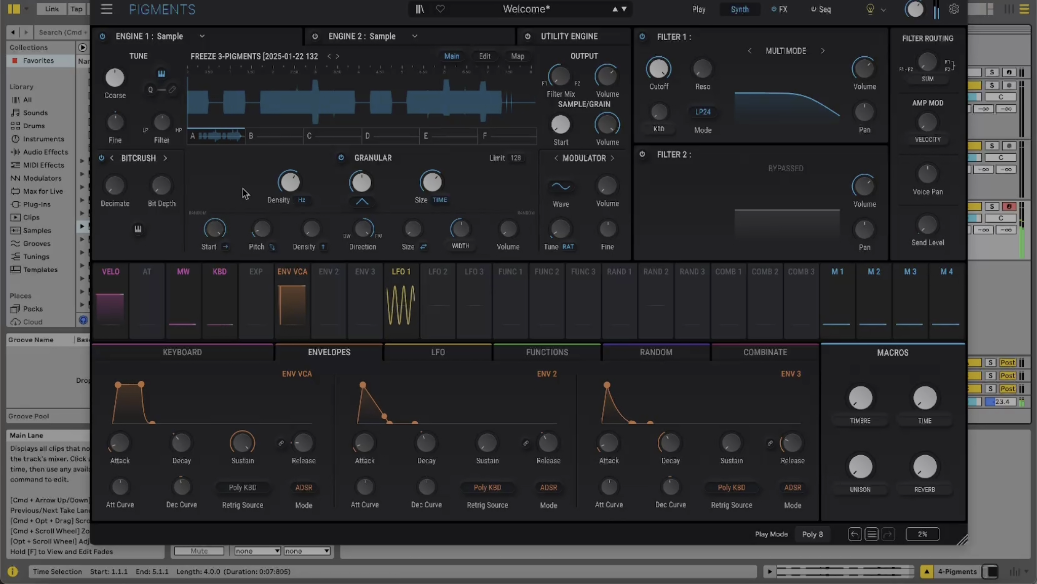
# Lower the grain Density, adjust the grain Size, and add random Size of about 0.56 and some random Density.
pyautogui.moveTo(290, 183); pyautogui.dragTo(290, 209)
pyautogui.press('a')
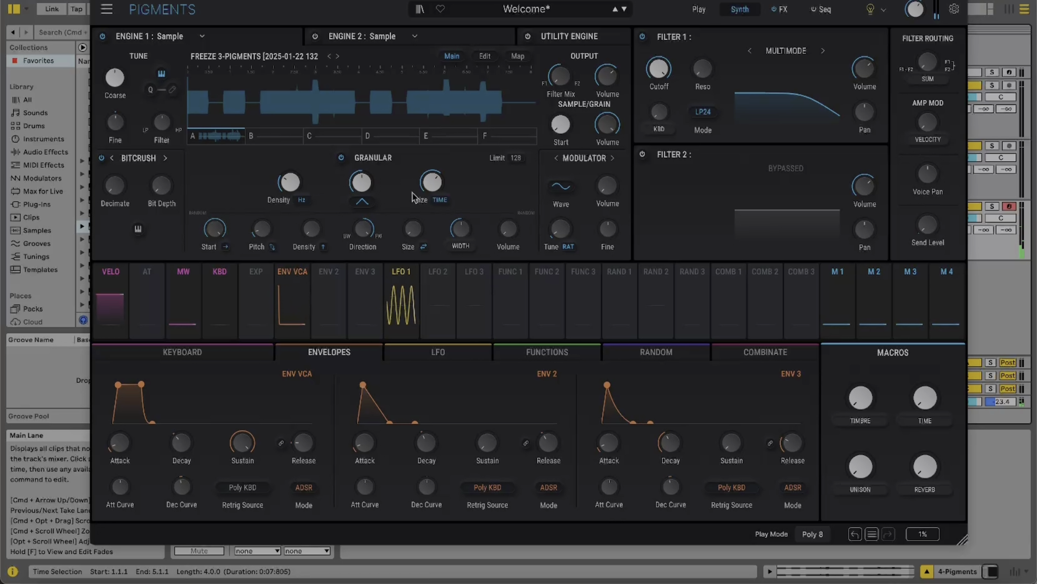
pyautogui.scroll(10, 414, 234)
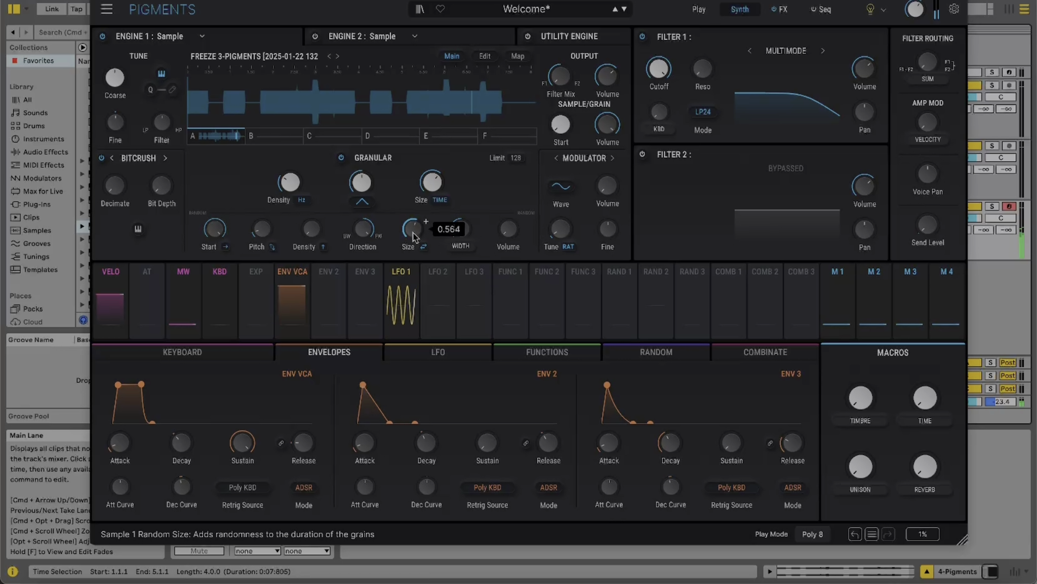
pyautogui.moveTo(433, 184)
pyautogui.mouseDown()
pyautogui.moveTo(437, 245)
pyautogui.moveTo(468, 152)
pyautogui.moveTo(470, 180)
pyautogui.moveTo(437, 184)
pyautogui.mouseUp()
pyautogui.moveTo(318, 230); pyautogui.dragTo(371, 186)
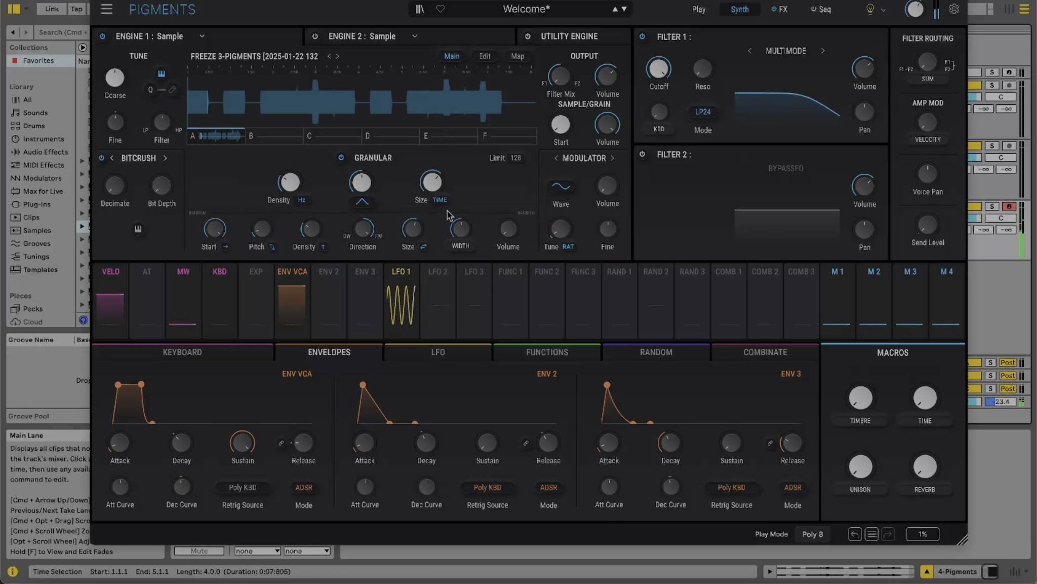
# Lengthen the Attack and Release of the ENV VCA envelope.
pyautogui.moveTo(611, 82)
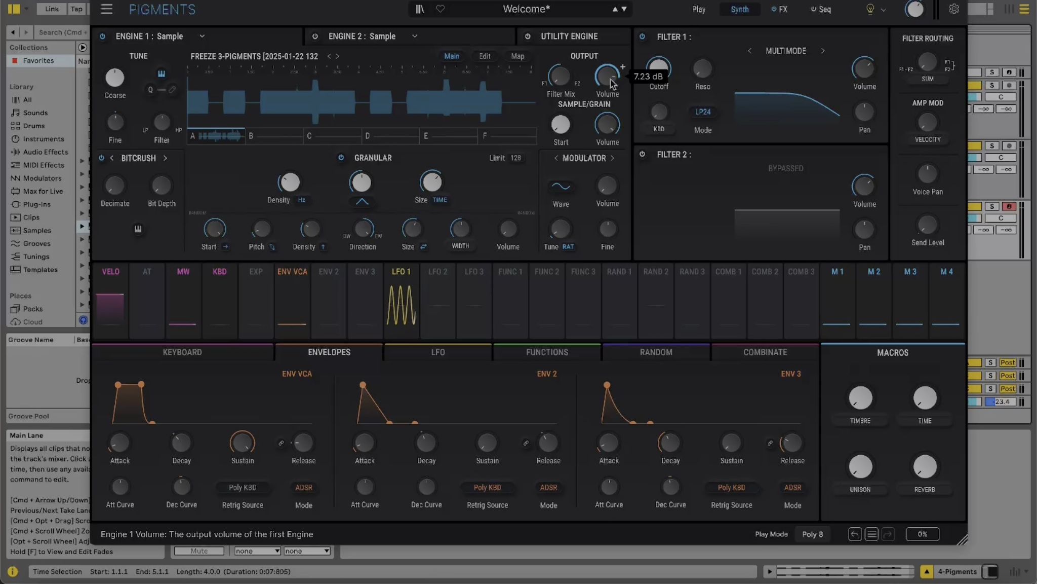
pyautogui.moveTo(120, 443); pyautogui.dragTo(120, 423)
pyautogui.moveTo(304, 443); pyautogui.dragTo(307, 439)
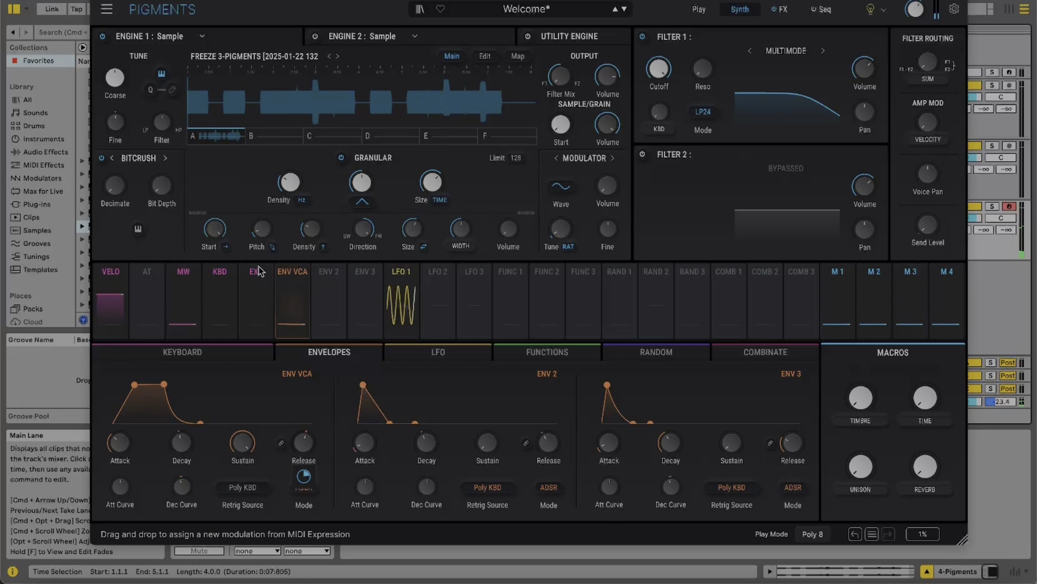
# Set Engine 2 to Wavetable and raise its wavetable Position slightly.
pyautogui.click(375, 37)
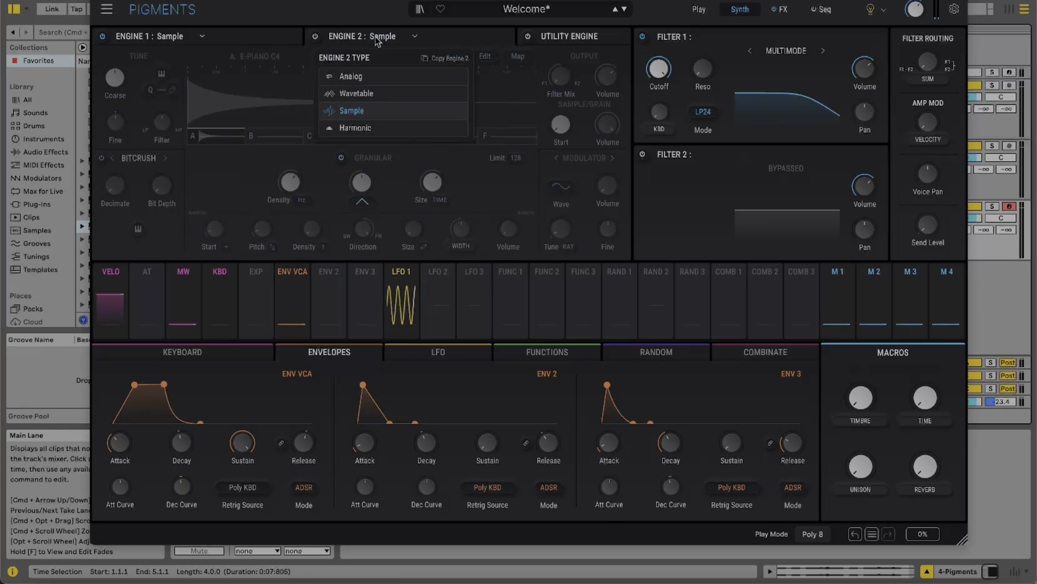
pyautogui.click(358, 94)
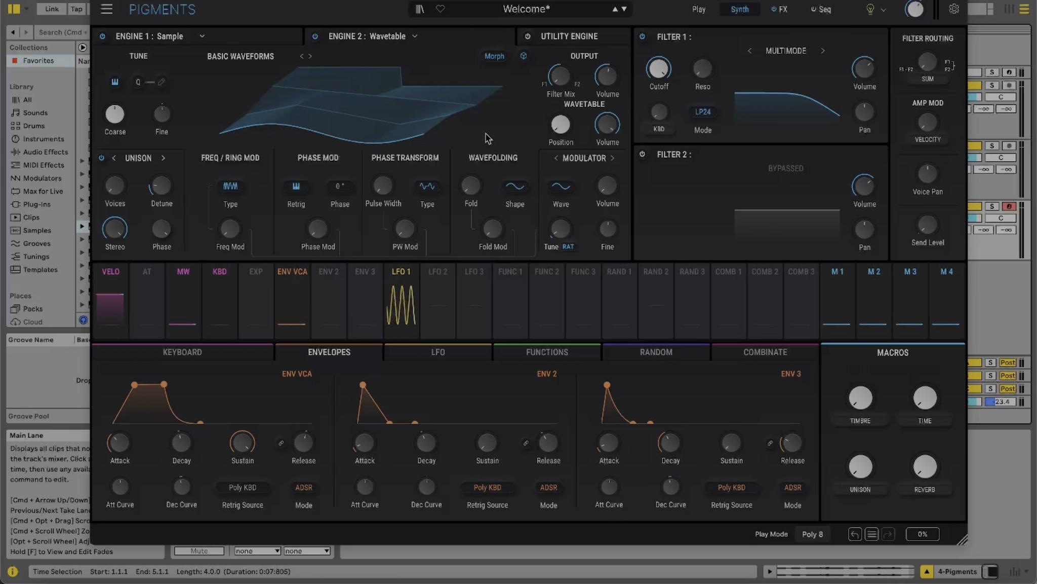
pyautogui.moveTo(562, 124)
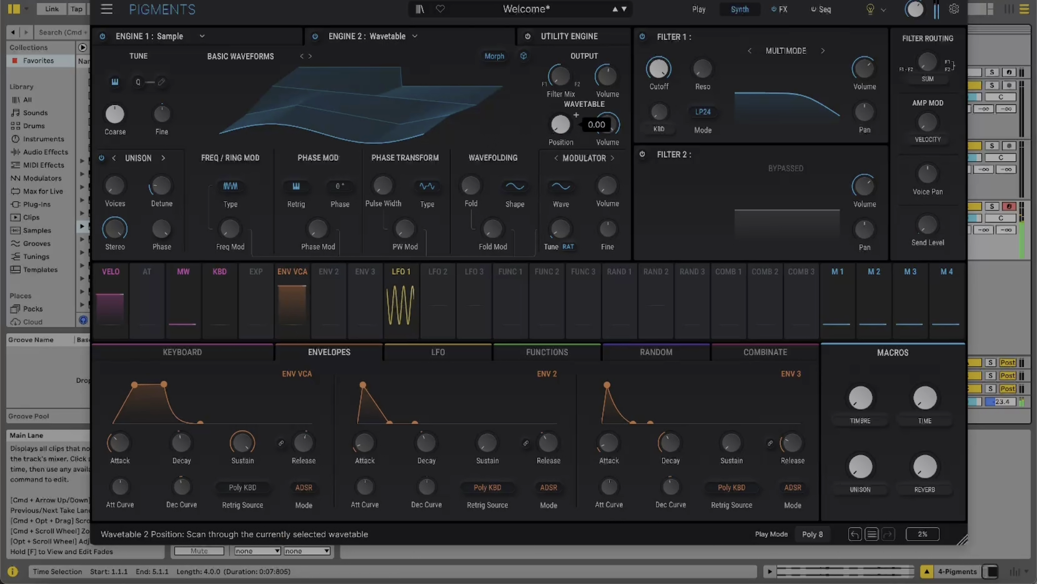
pyautogui.moveTo(562, 124); pyautogui.dragTo(612, 59)
pyautogui.moveTo(559, 124); pyautogui.dragTo(560, 139)
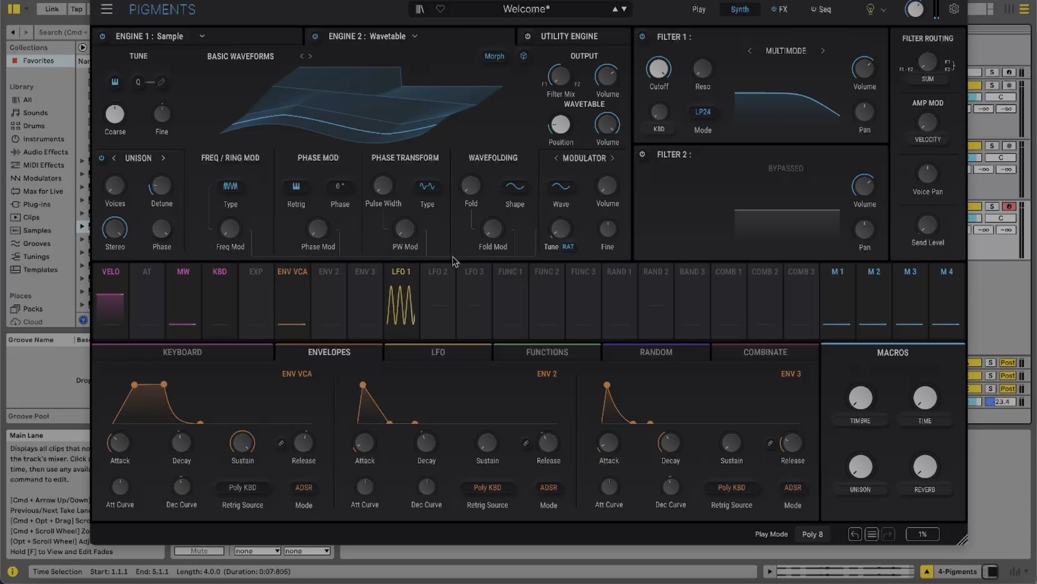
# Assign LFO 1 to Engine 2's wavetable Position with a modulation amount of 0.30.
pyautogui.click(403, 270)
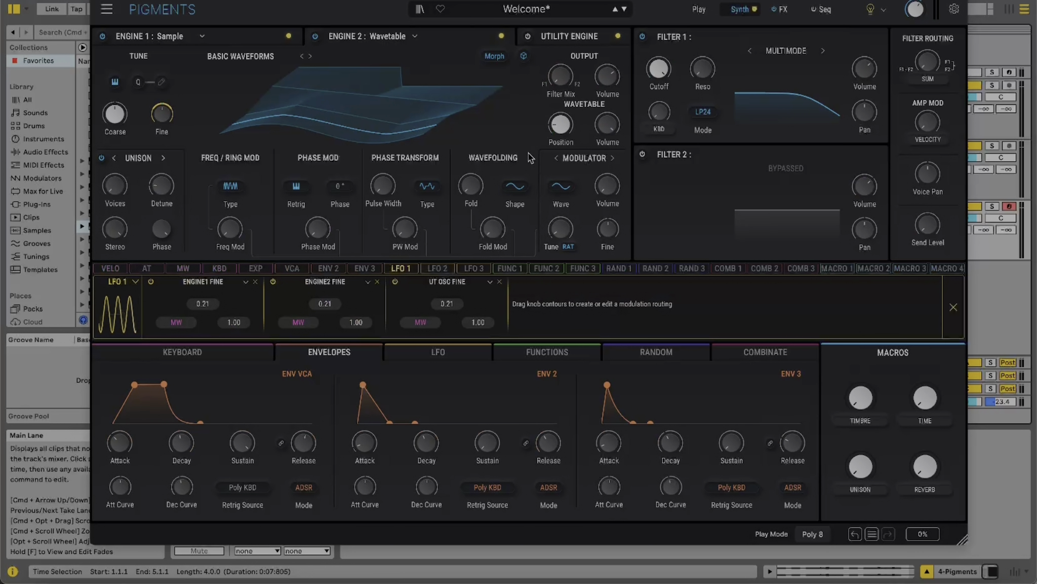
pyautogui.moveTo(550, 122); pyautogui.dragTo(550, 107)
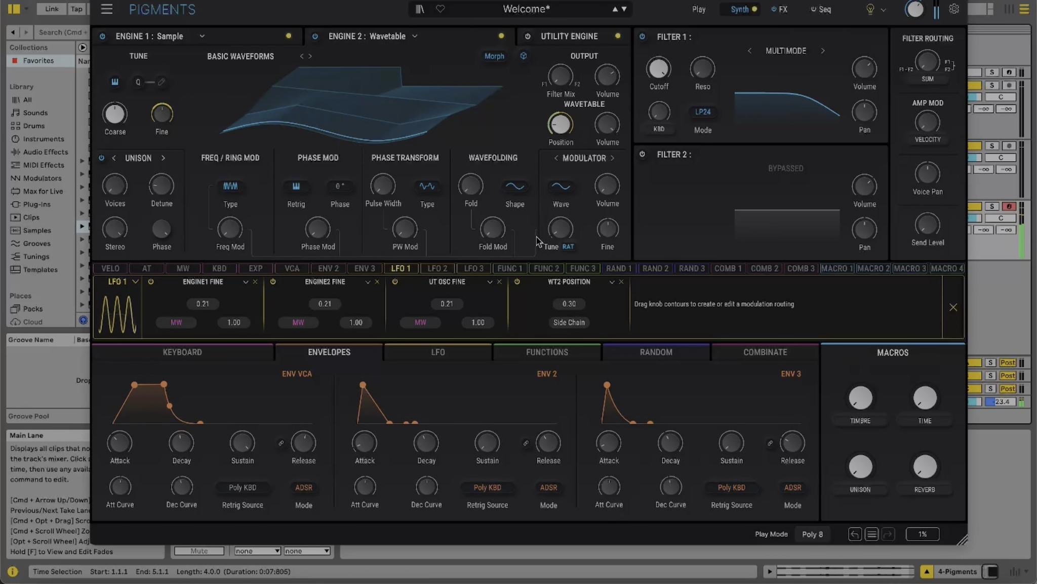
# Switch LFO 1 to the random stepped waveform and raise its Smooth amount.
pyautogui.click(449, 353)
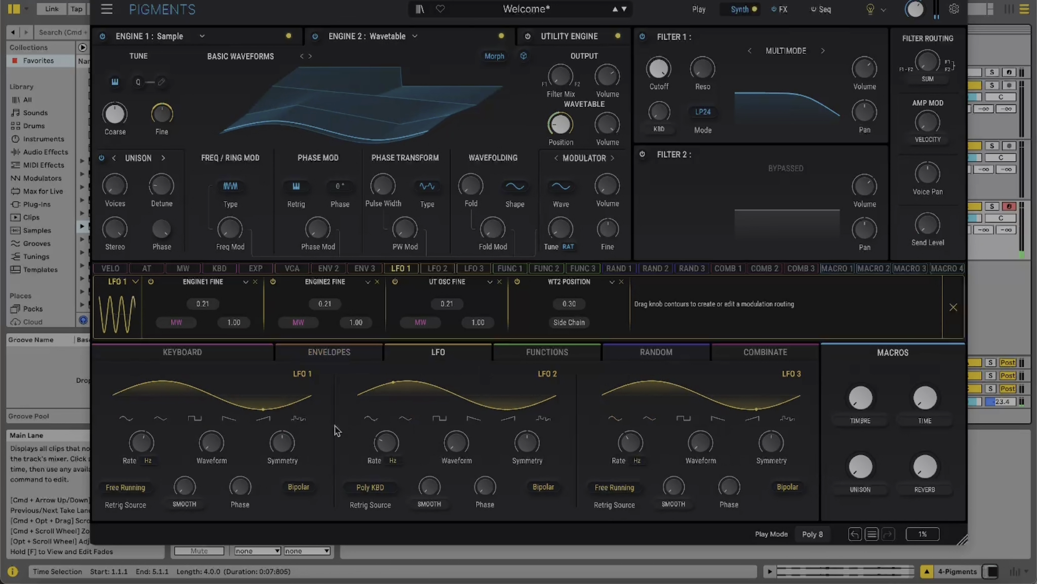
pyautogui.click(298, 418)
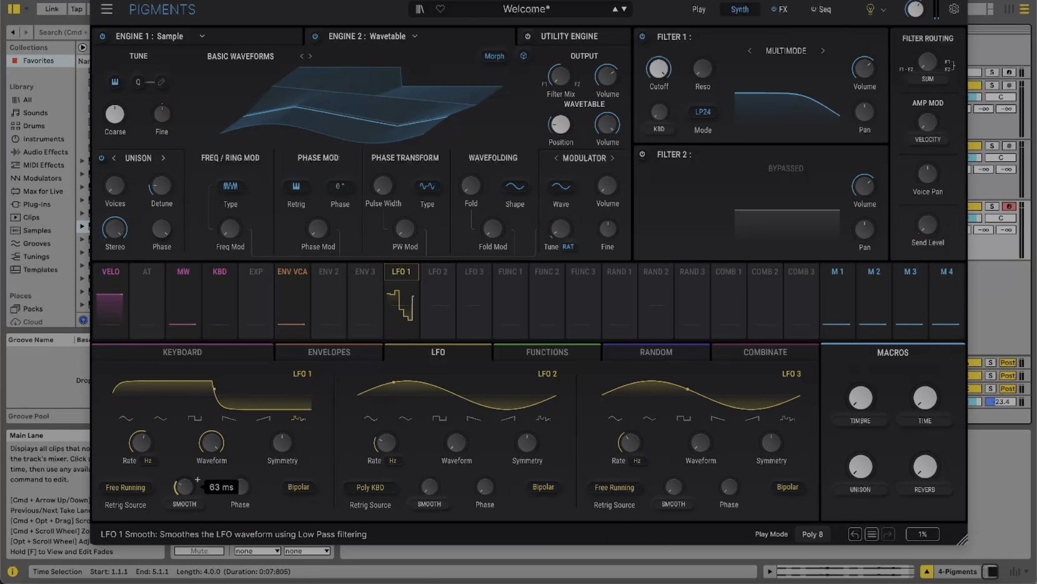
pyautogui.moveTo(202, 485); pyautogui.dragTo(202, 474)
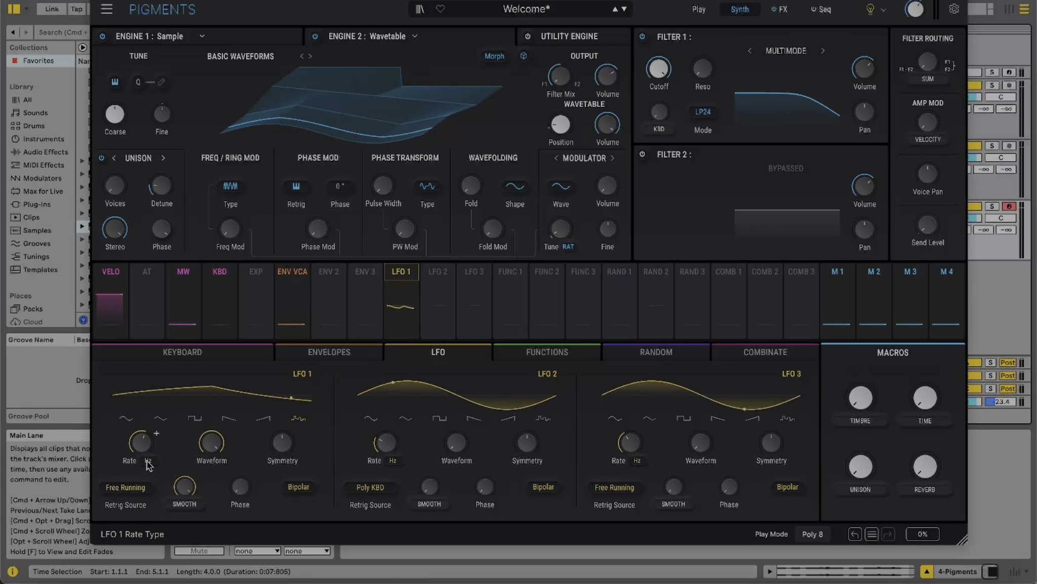
pyautogui.moveTo(141, 444)
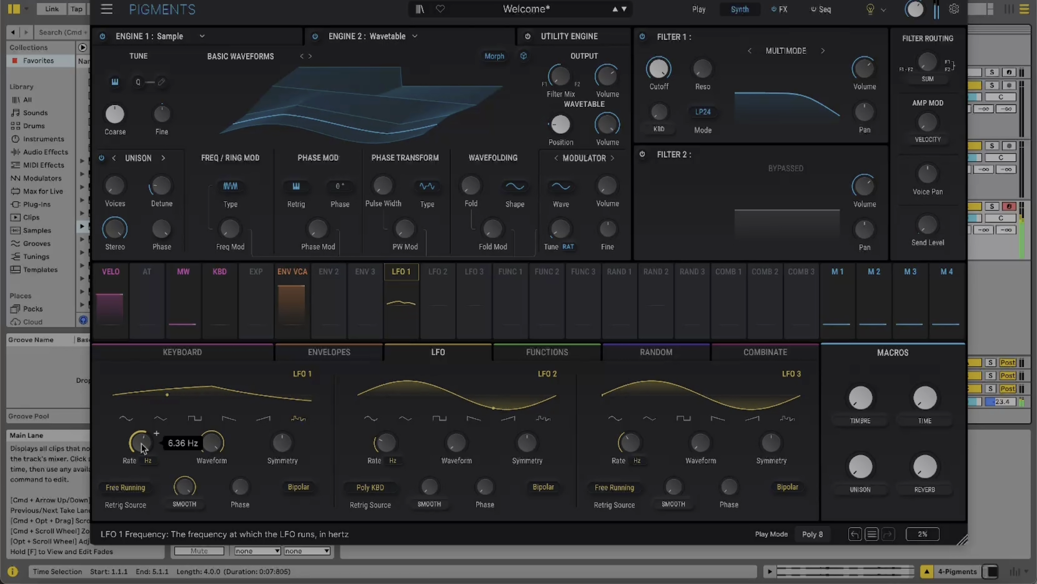
# Try LFO 1 rates between 0.979 Hz and 114 Hz, bring the rate back down, and fine-tune Engine 2's wavetable Position.
pyautogui.moveTo(141, 443)
pyautogui.mouseDown()
pyautogui.moveTo(149, 493)
pyautogui.moveTo(141, 443)
pyautogui.mouseUp()
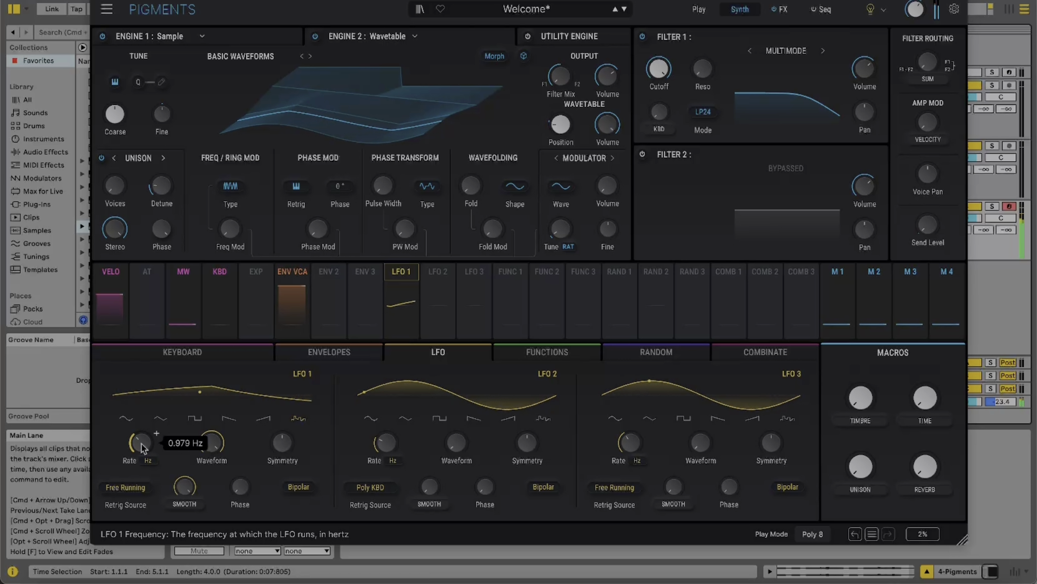
pyautogui.moveTo(561, 128)
pyautogui.moveTo(560, 156)
pyautogui.mouseDown()
pyautogui.moveTo(561, 147)
pyautogui.moveTo(563, 160)
pyautogui.mouseUp()
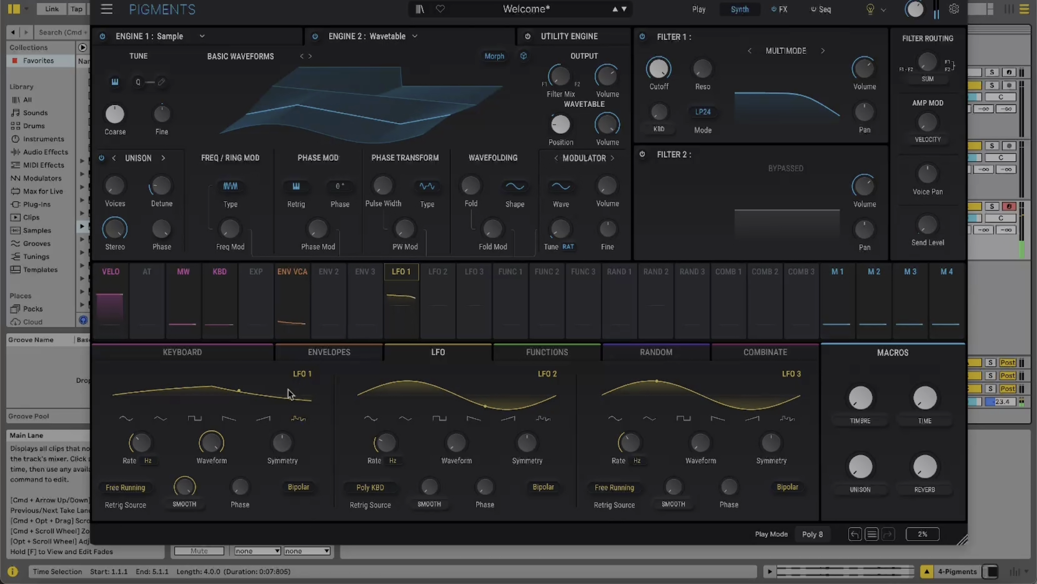
pyautogui.scroll(10, 144, 442)
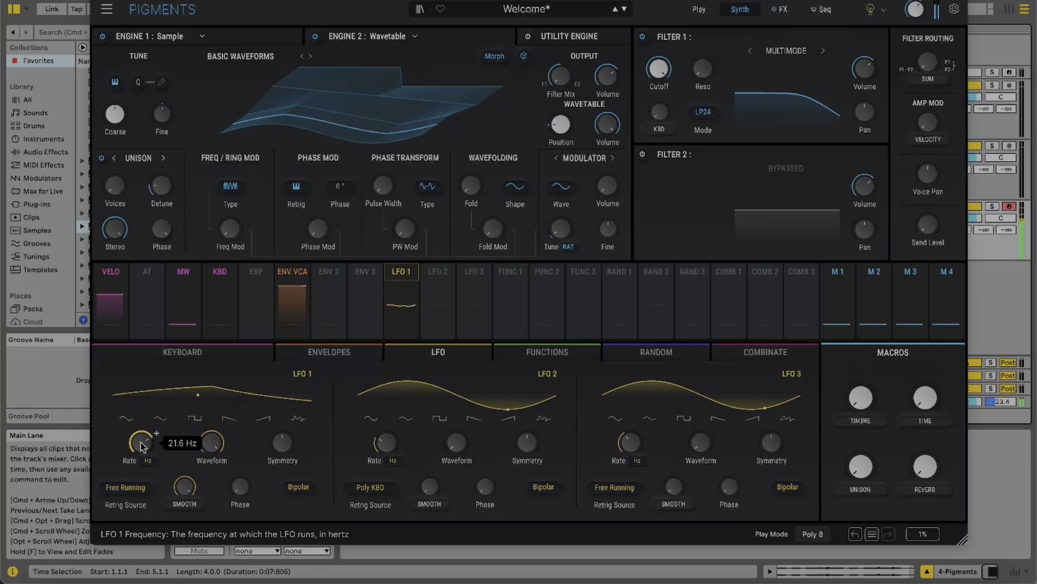
pyautogui.scroll(5, 142, 446)
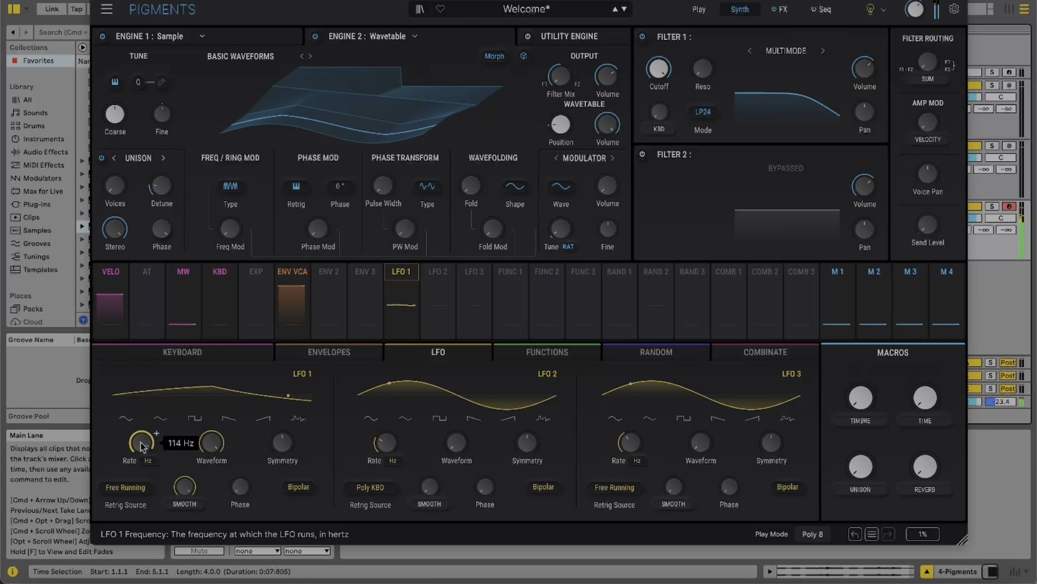
pyautogui.moveTo(142, 446); pyautogui.dragTo(149, 516)
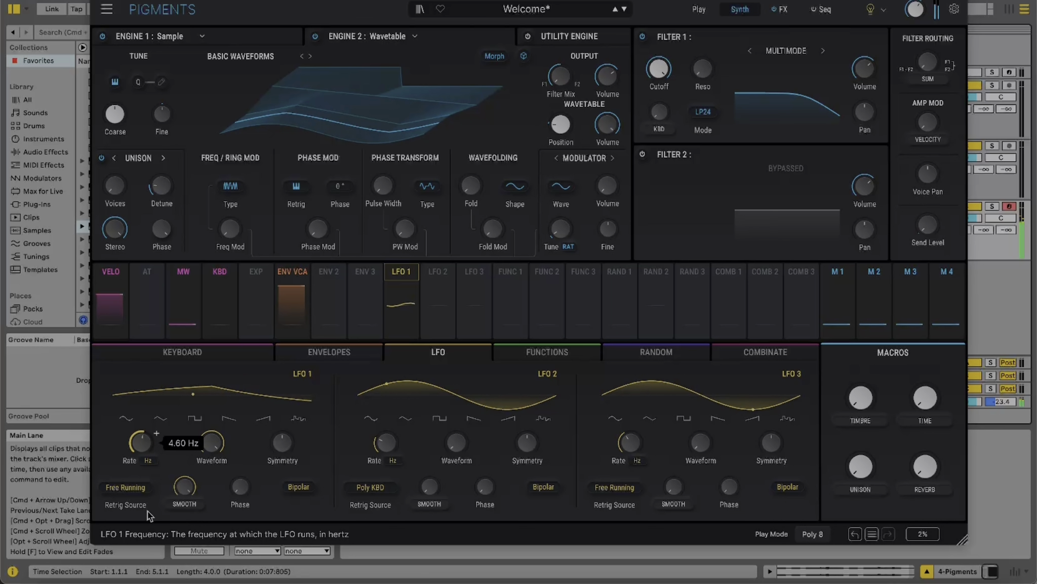
pyautogui.moveTo(562, 132); pyautogui.dragTo(590, 92)
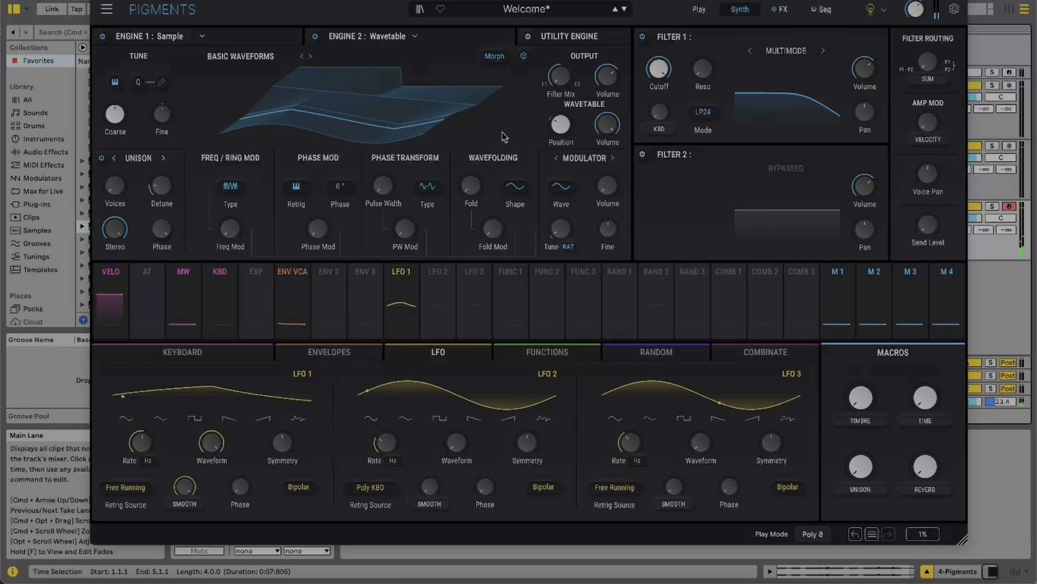
# Assign LFO 2 to Engine 2's Fine tuning with a modulation amount of 0.12.
pyautogui.moveTo(169, 120)
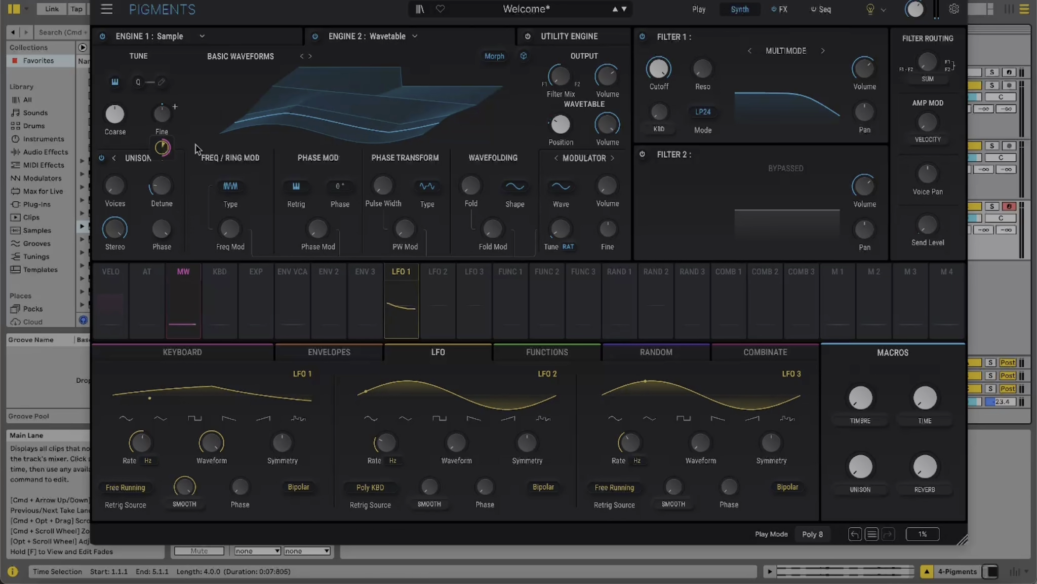
pyautogui.click(442, 271)
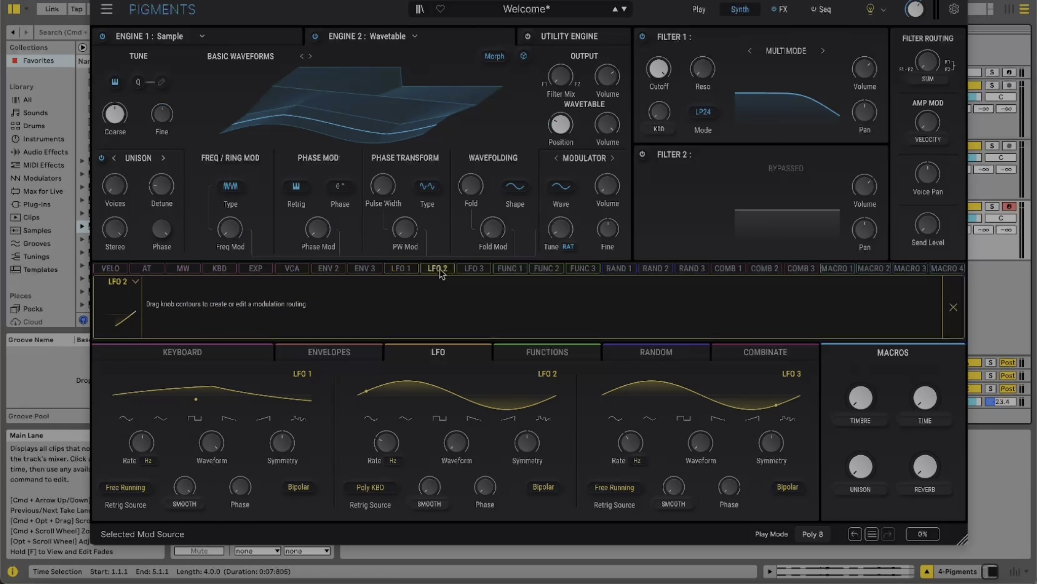
pyautogui.moveTo(164, 105); pyautogui.dragTo(163, 96)
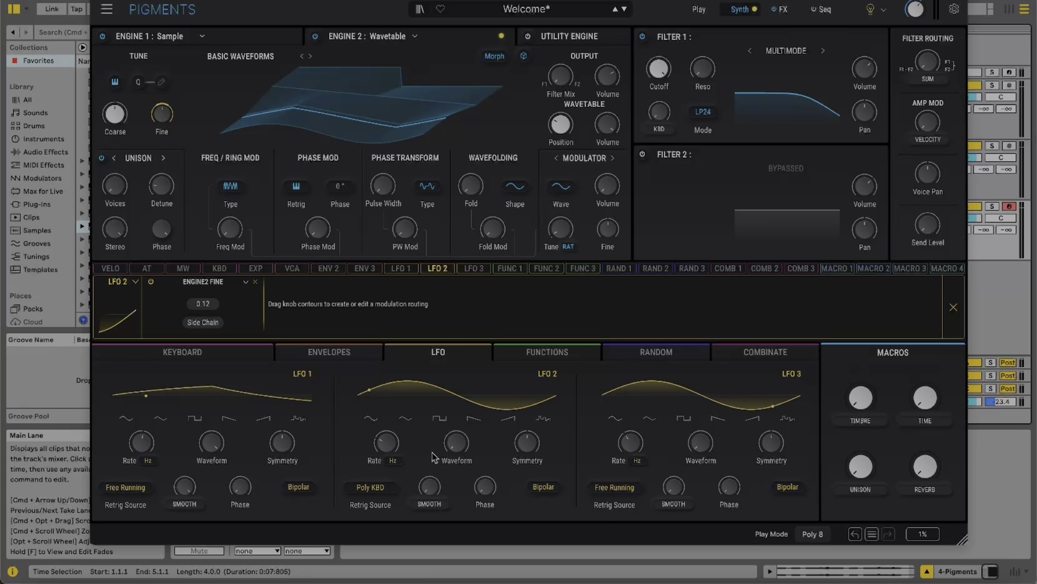
# Set LFO 2's retrigger source to Free Running and lower its rate.
pyautogui.click(378, 489)
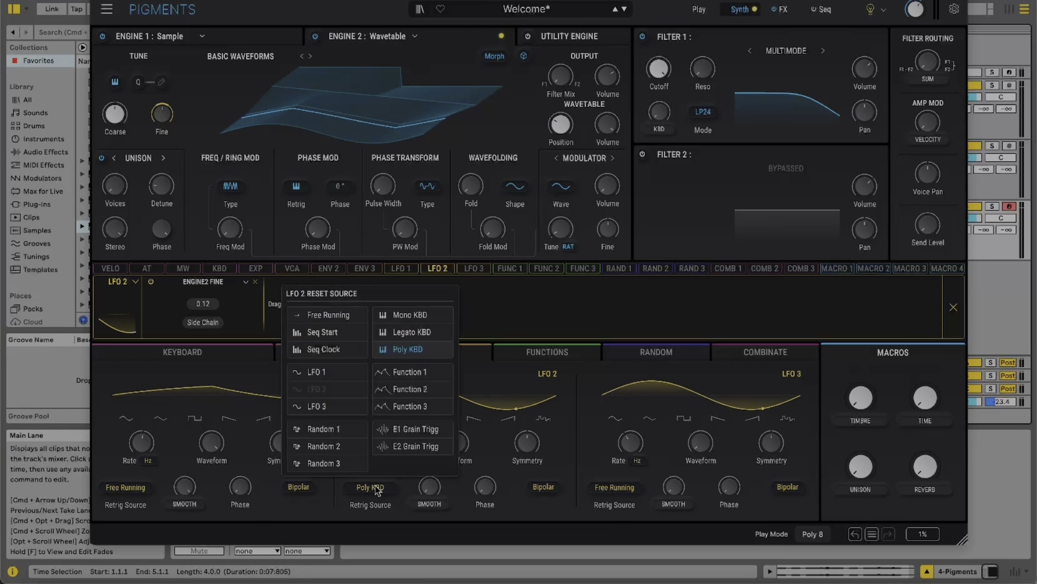
pyautogui.click(311, 315)
pyautogui.moveTo(388, 439); pyautogui.dragTo(387, 445)
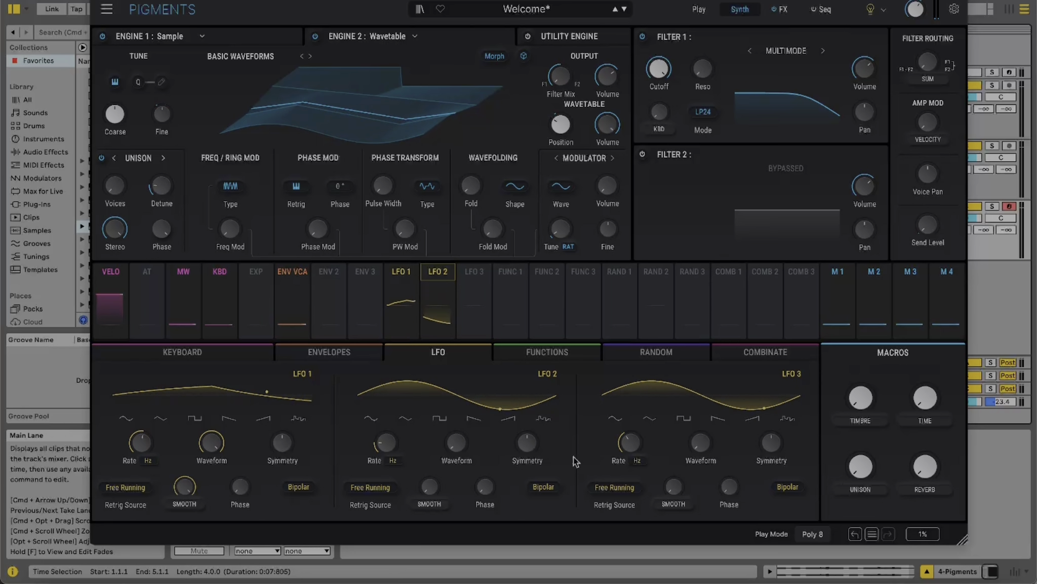
# Add a Chorus in the first slot of FX A, reduce its Dry/Wet to about 28 %, and lower its Rate.
pyautogui.click(781, 9)
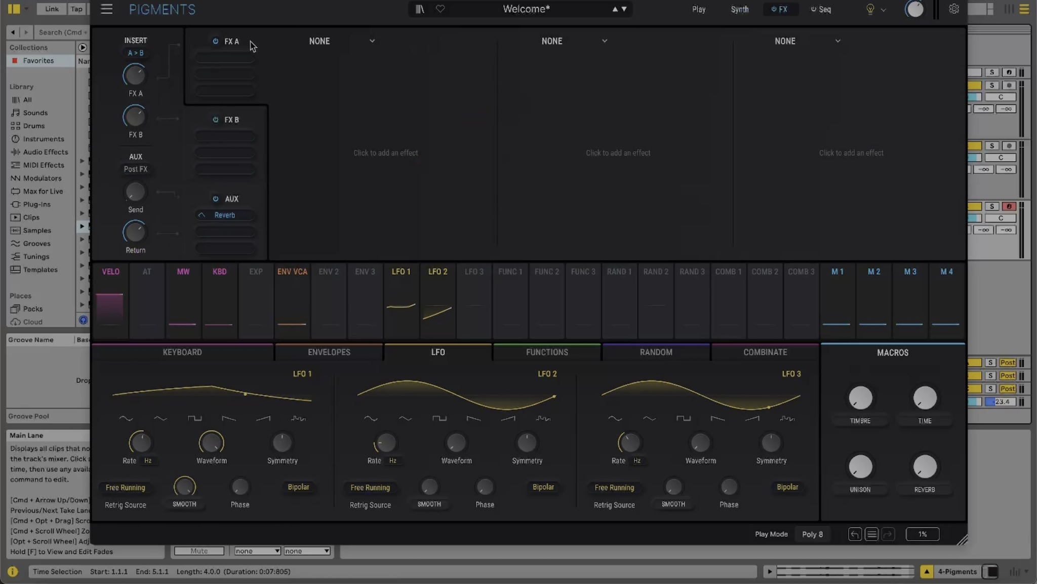
pyautogui.click(315, 41)
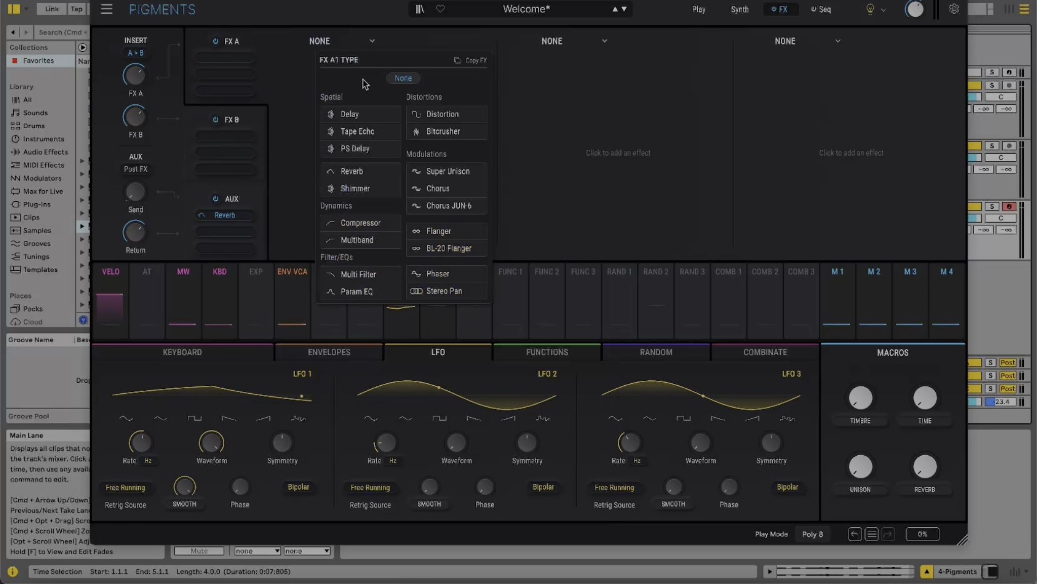
pyautogui.click(436, 191)
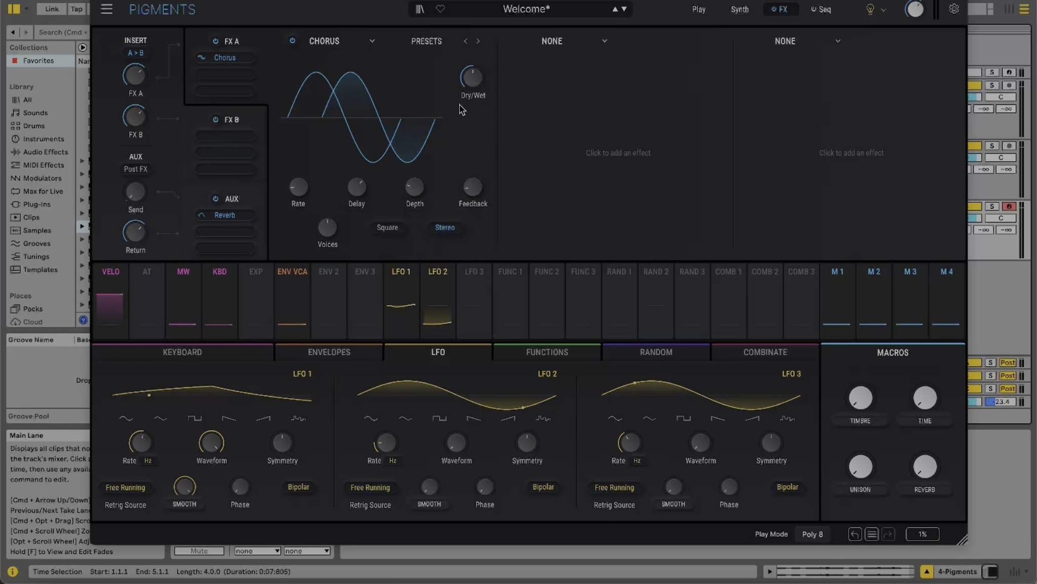
pyautogui.moveTo(472, 77)
pyautogui.moveTo(471, 77); pyautogui.dragTo(471, 89)
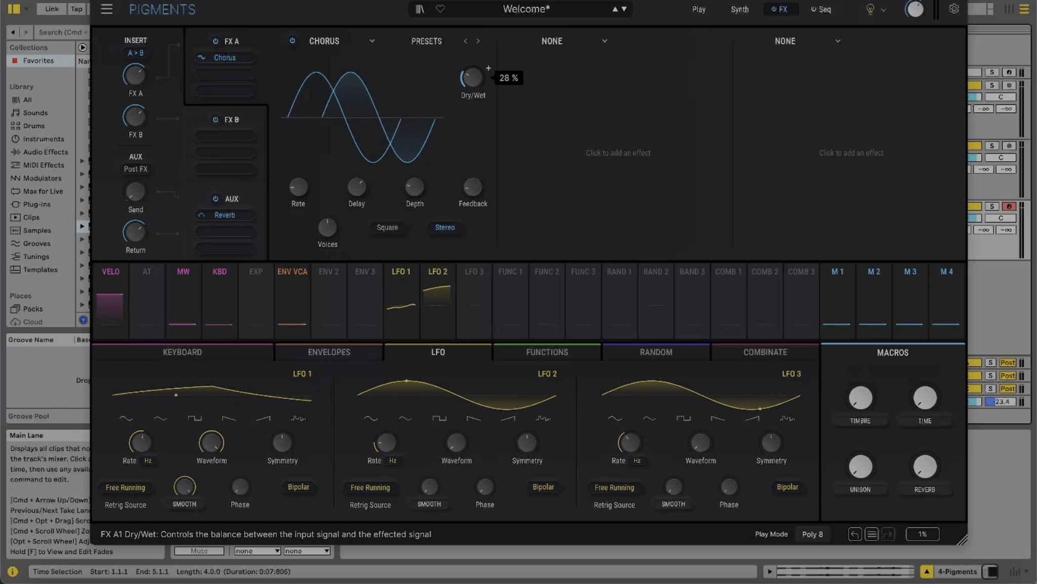
pyautogui.moveTo(303, 187); pyautogui.dragTo(302, 194)
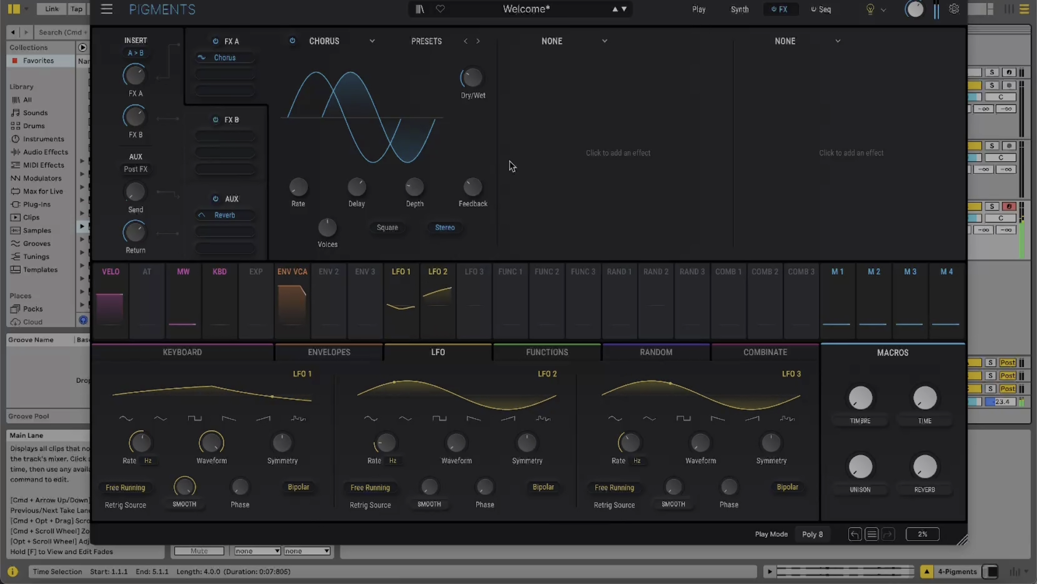
# Add a Delay in the second slot of FX A with Dry/Wet at about 39 % and raise its HP Freq.
pyautogui.click(552, 41)
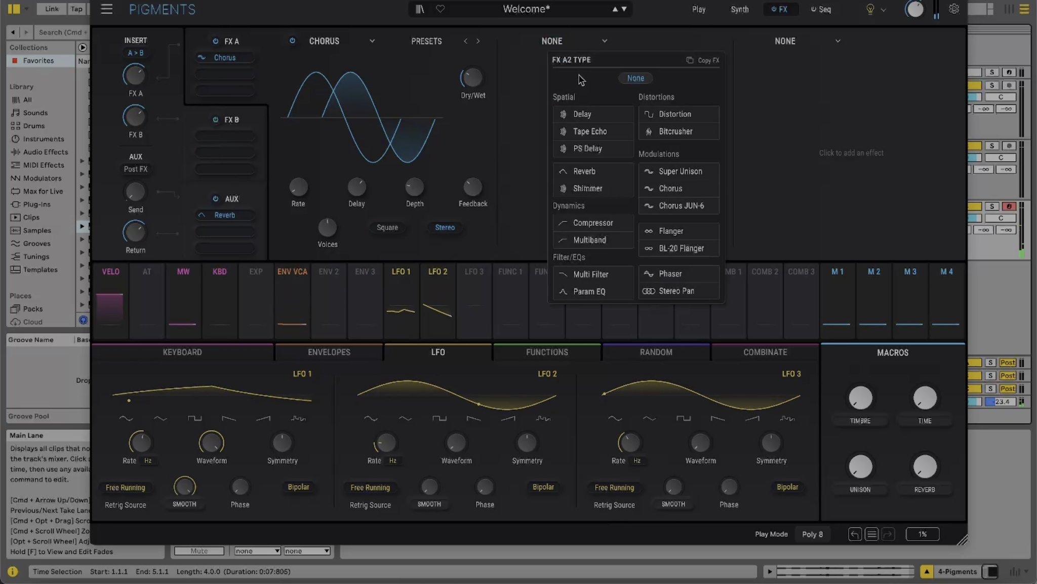
pyautogui.click(594, 115)
pyautogui.moveTo(704, 79)
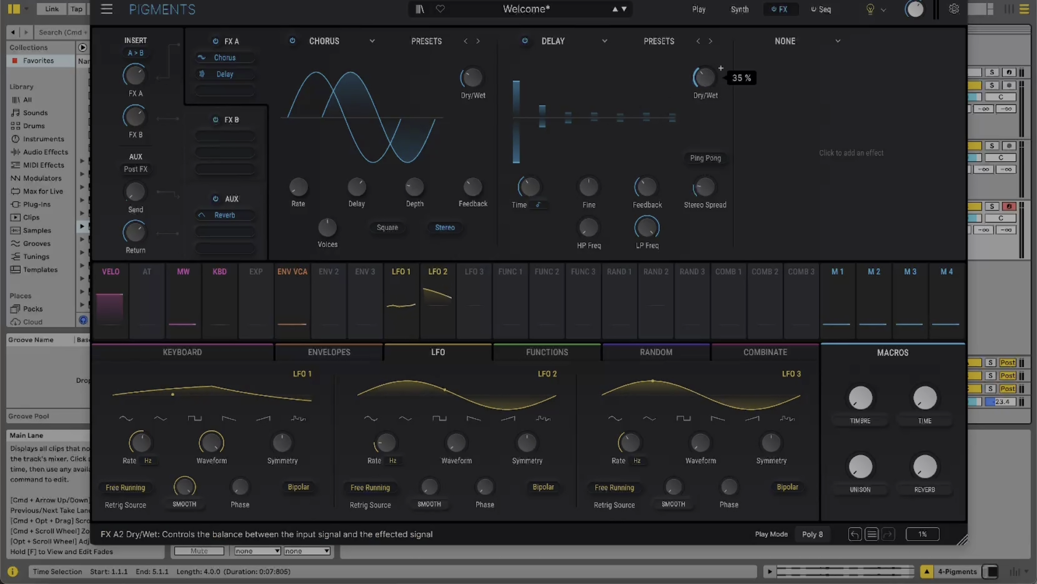
pyautogui.moveTo(704, 77); pyautogui.dragTo(704, 76)
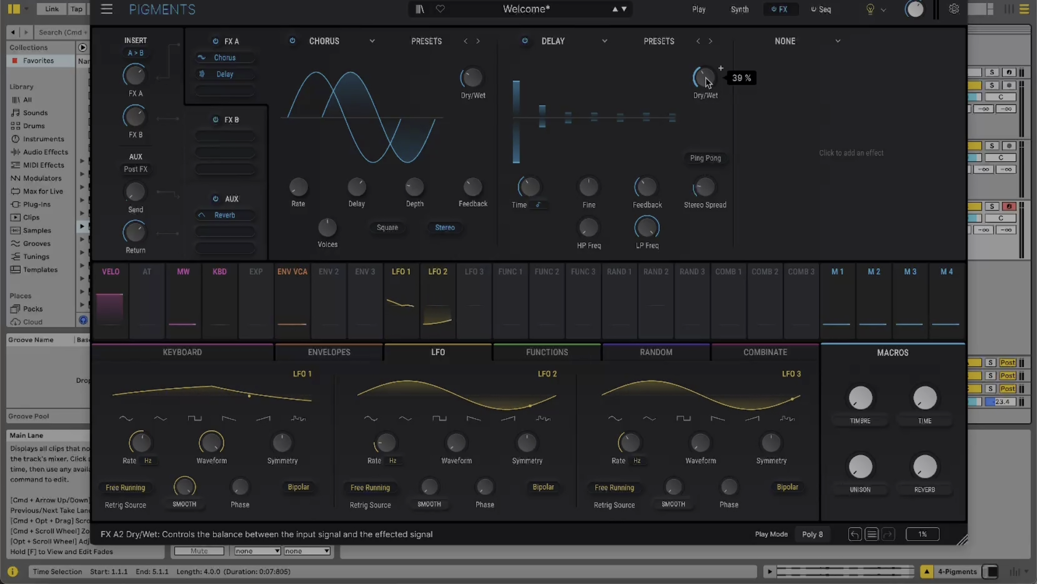
pyautogui.moveTo(647, 183)
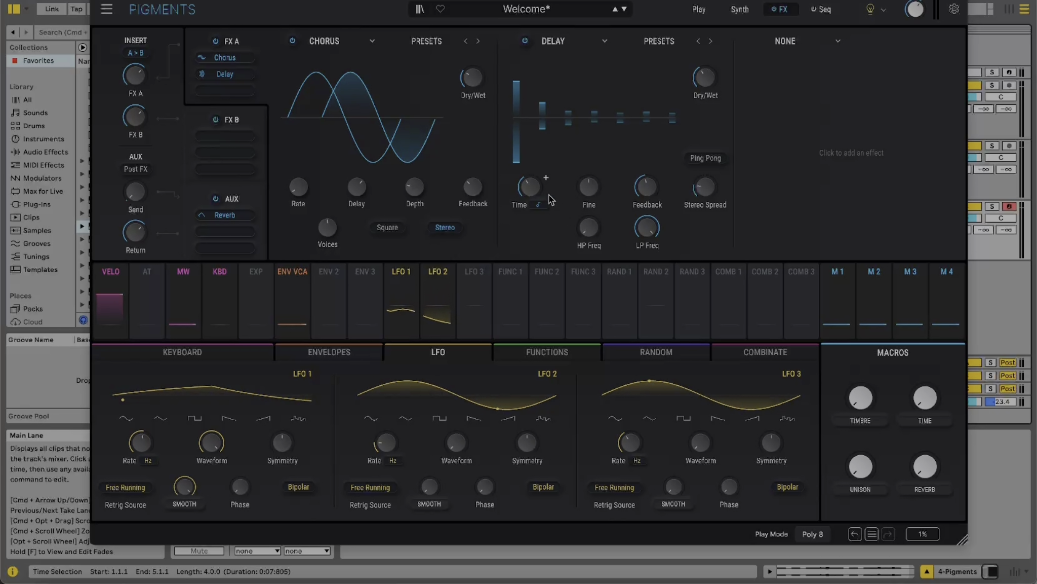
pyautogui.moveTo(588, 228)
pyautogui.moveTo(588, 228); pyautogui.dragTo(588, 213)
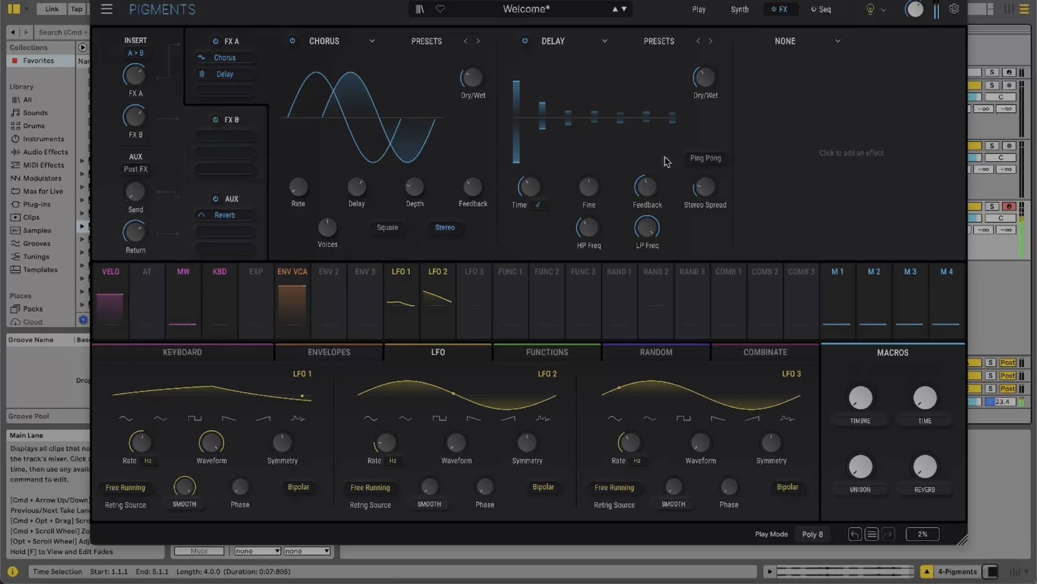
# Add a Shimmer in the third slot of FX A and set its Dry/Wet to 24 %.
pyautogui.click(786, 41)
pyautogui.click(829, 189)
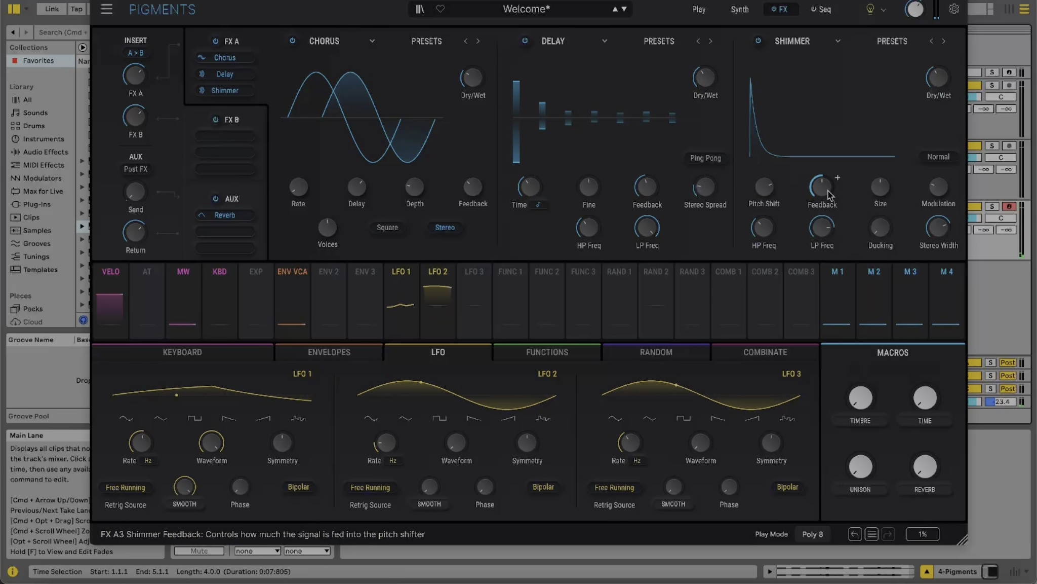
pyautogui.moveTo(939, 79)
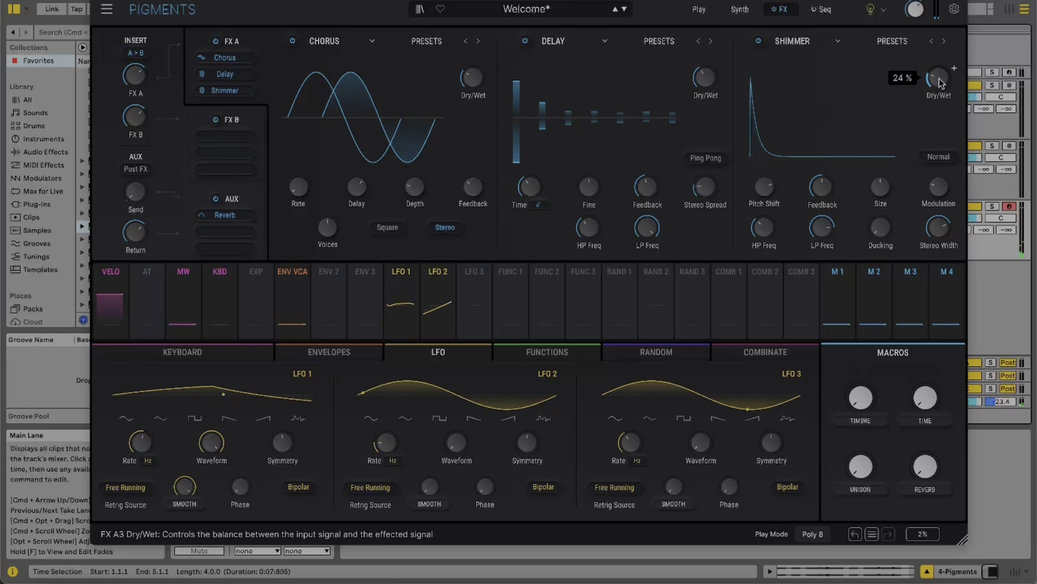
# Add a Multi Filter in the first slot of FX B and set its mode to HP.
pyautogui.click(231, 138)
pyautogui.click(320, 44)
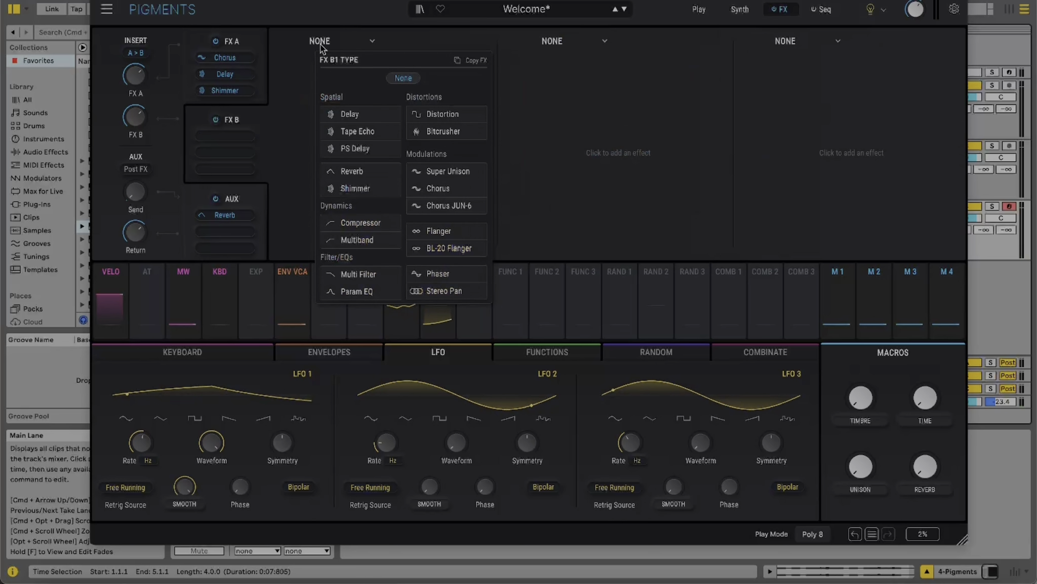
pyautogui.click(358, 274)
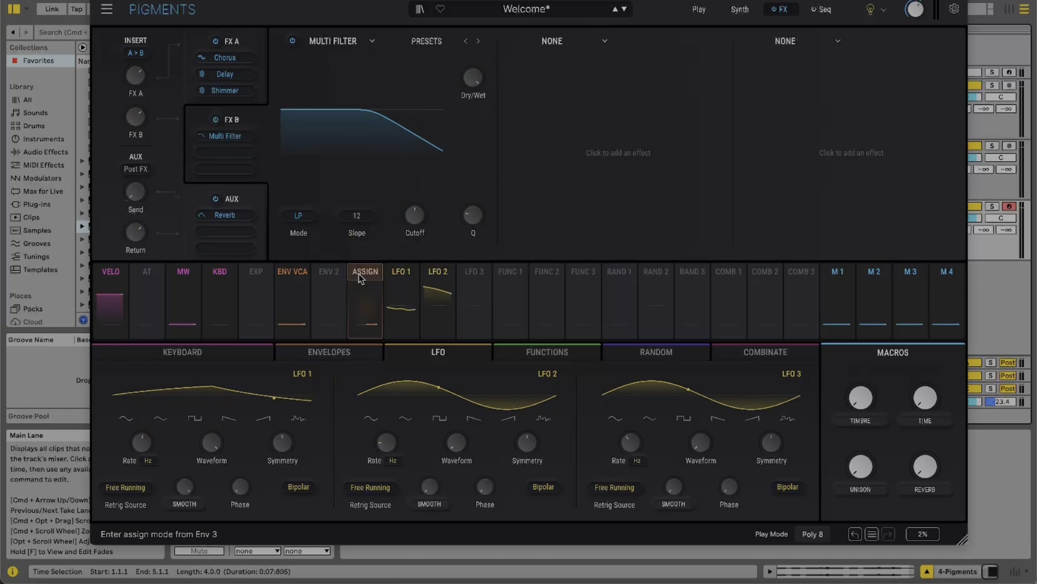
pyautogui.click(299, 215)
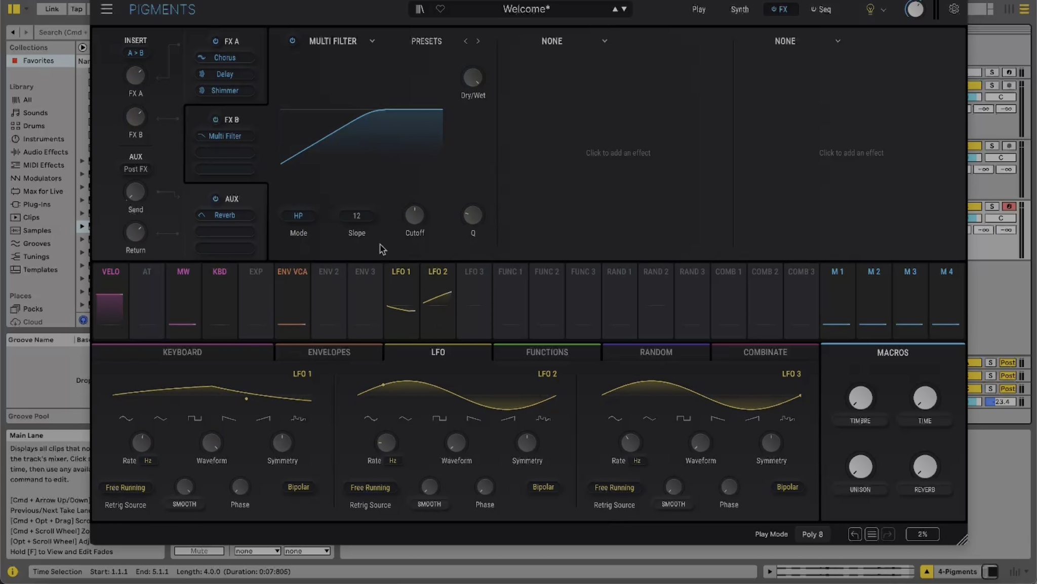
# Try different cutoffs on the FX B Multi Filter and settle at about 259 Hz.
pyautogui.moveTo(415, 215); pyautogui.dragTo(415, 256)
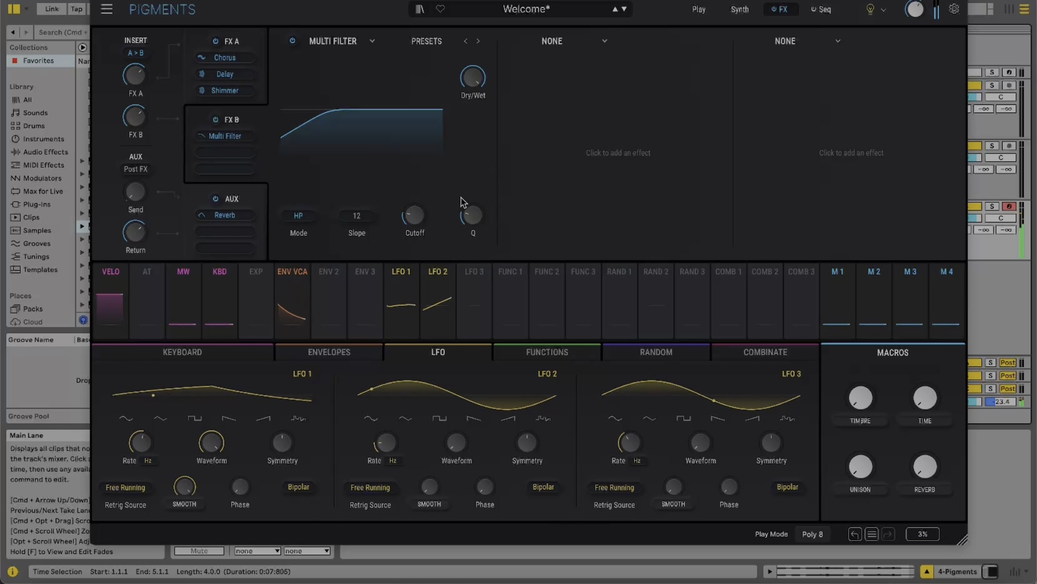
pyautogui.moveTo(406, 218); pyautogui.dragTo(407, 199)
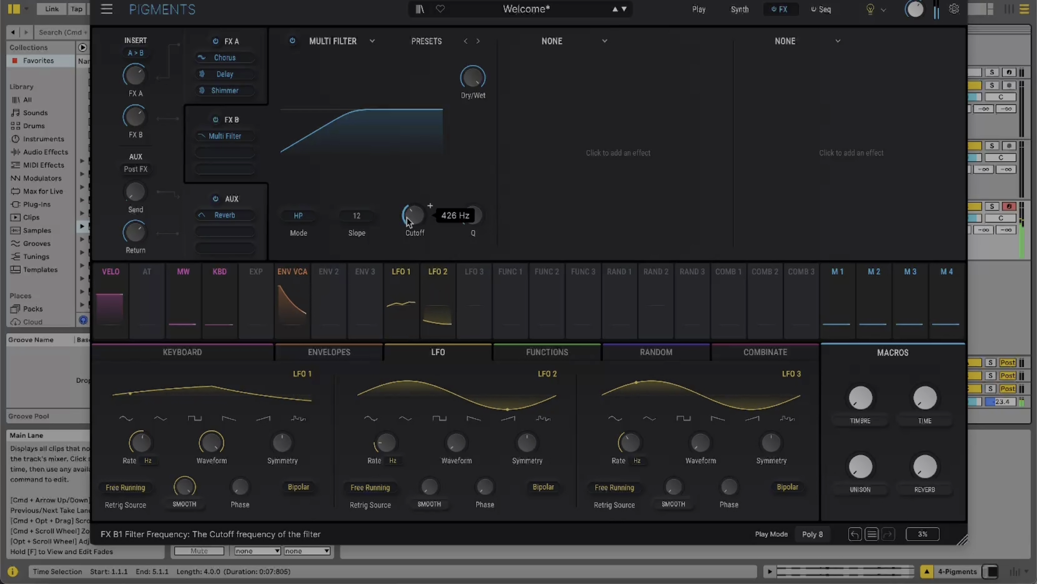
pyautogui.moveTo(415, 215); pyautogui.dragTo(415, 224)
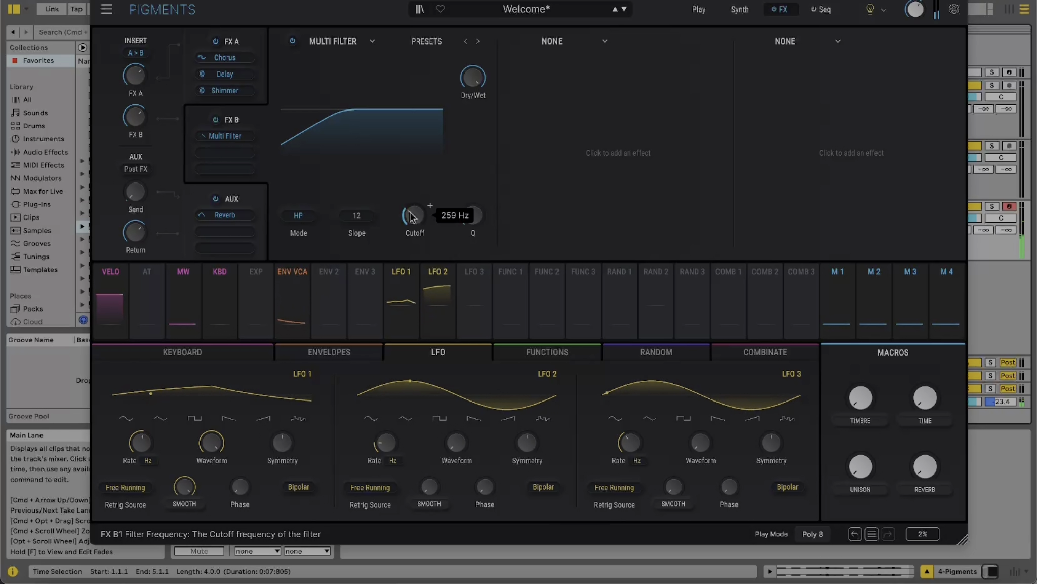
# Add a Reverb in the second slot of FX B, set its Size to about 1.07, and adjust its Dry/Wet and Decay.
pyautogui.click(555, 42)
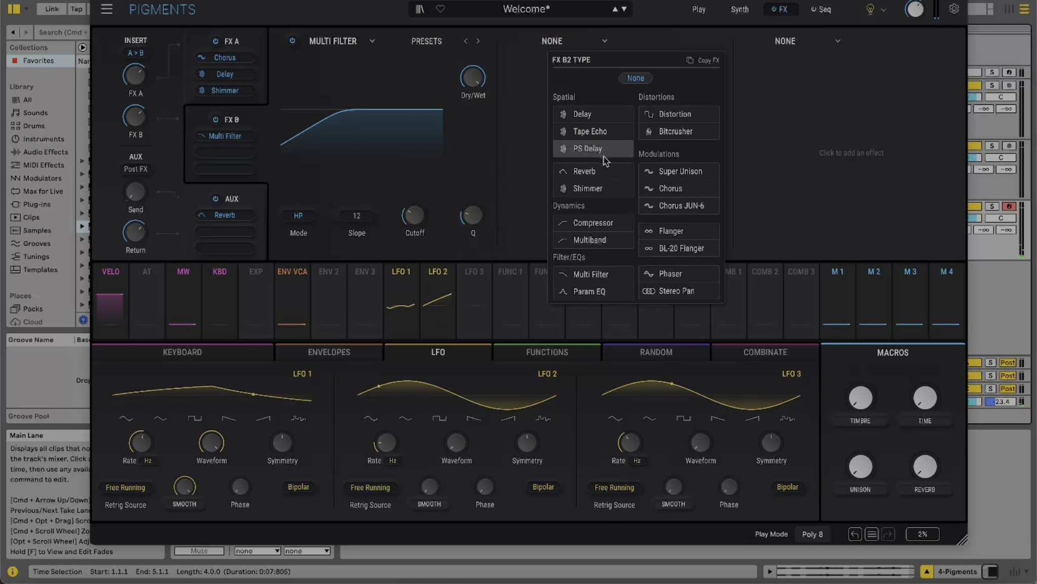
pyautogui.click(596, 169)
pyautogui.moveTo(704, 83); pyautogui.dragTo(704, 69)
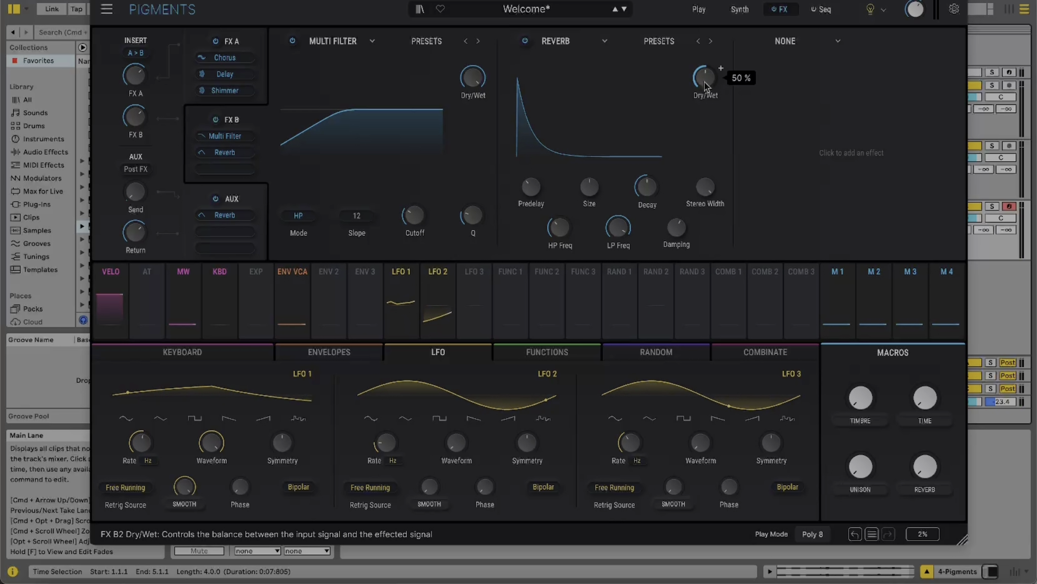
pyautogui.moveTo(600, 183); pyautogui.dragTo(600, 177)
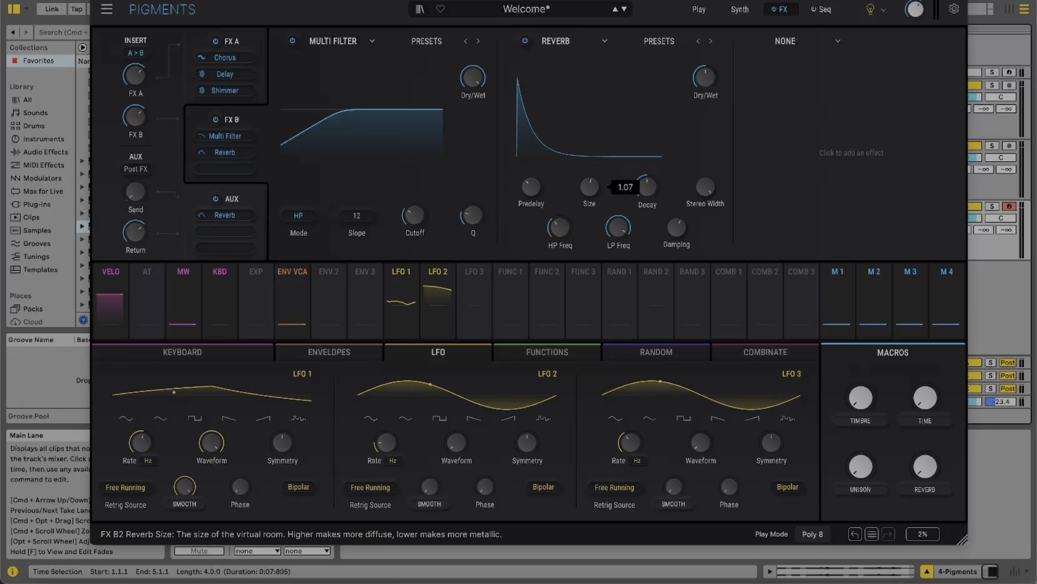
pyautogui.moveTo(659, 193); pyautogui.dragTo(659, 189)
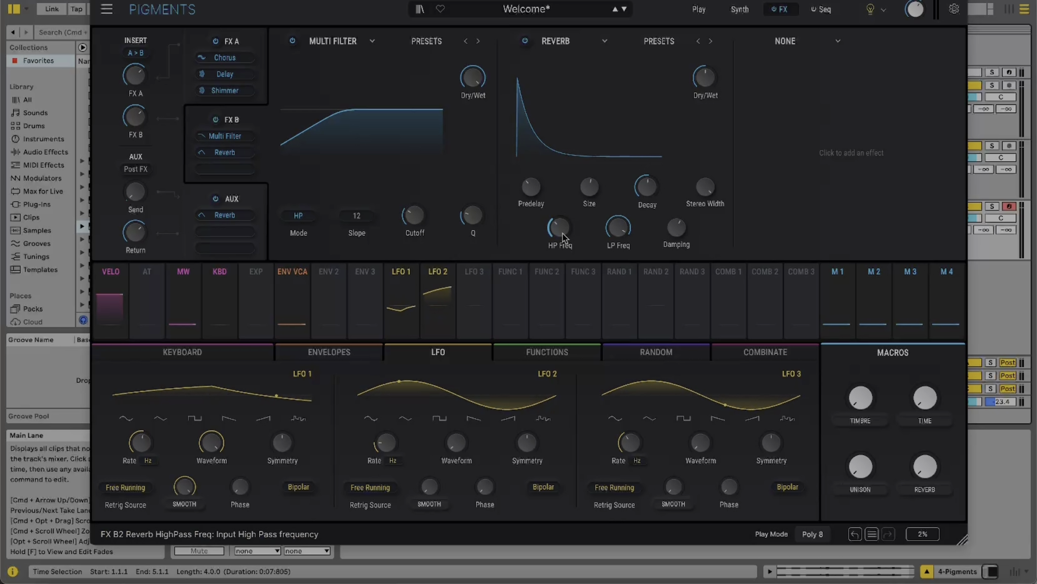
pyautogui.moveTo(559, 235)
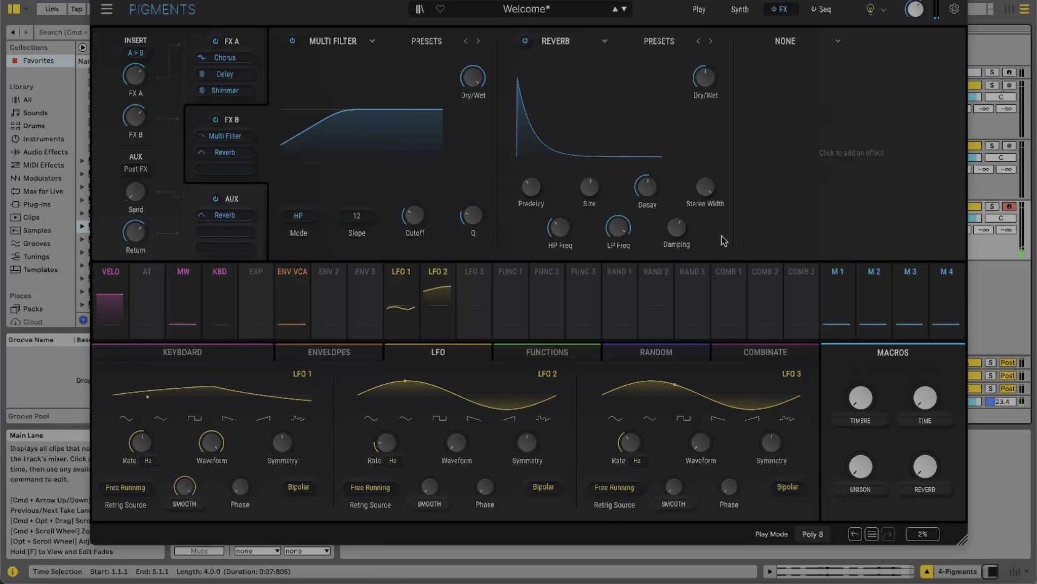
# Return to the synth engines and fine-tune Engine 2's wavetable Position to about 0.244.
pyautogui.click(740, 10)
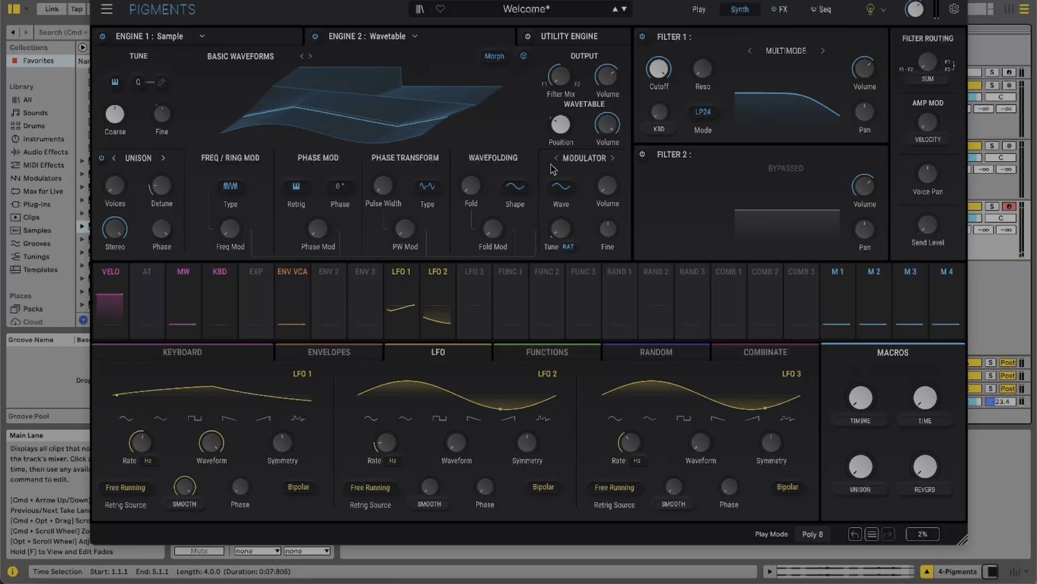
pyautogui.moveTo(562, 130); pyautogui.dragTo(562, 129)
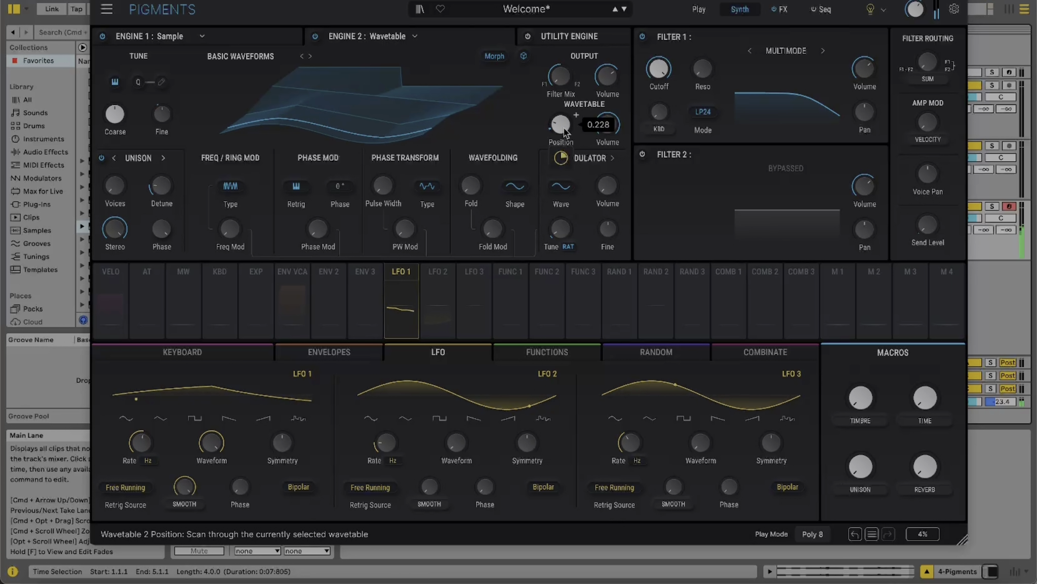
pyautogui.press('z')
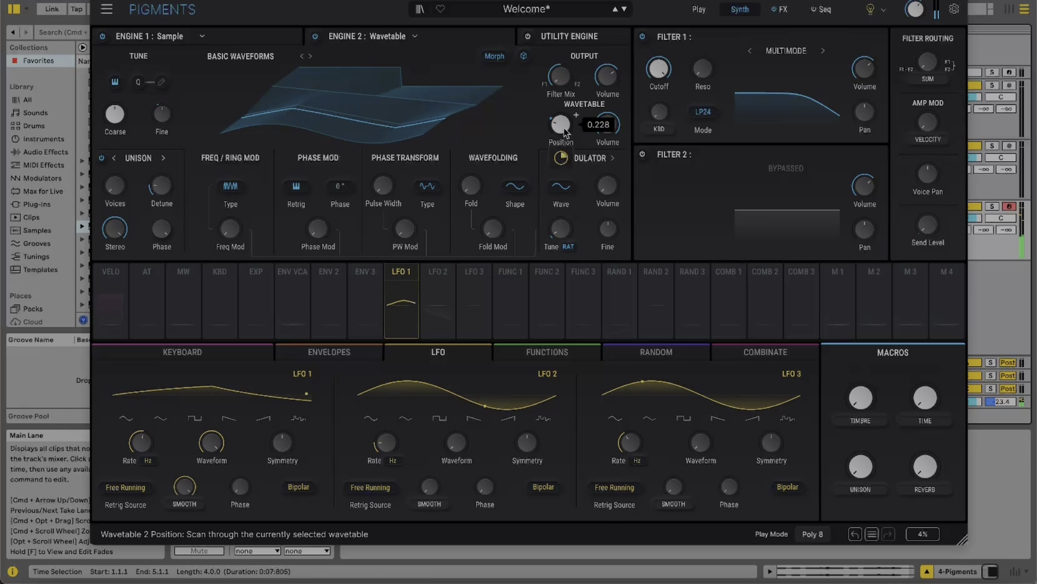
pyautogui.press('z')
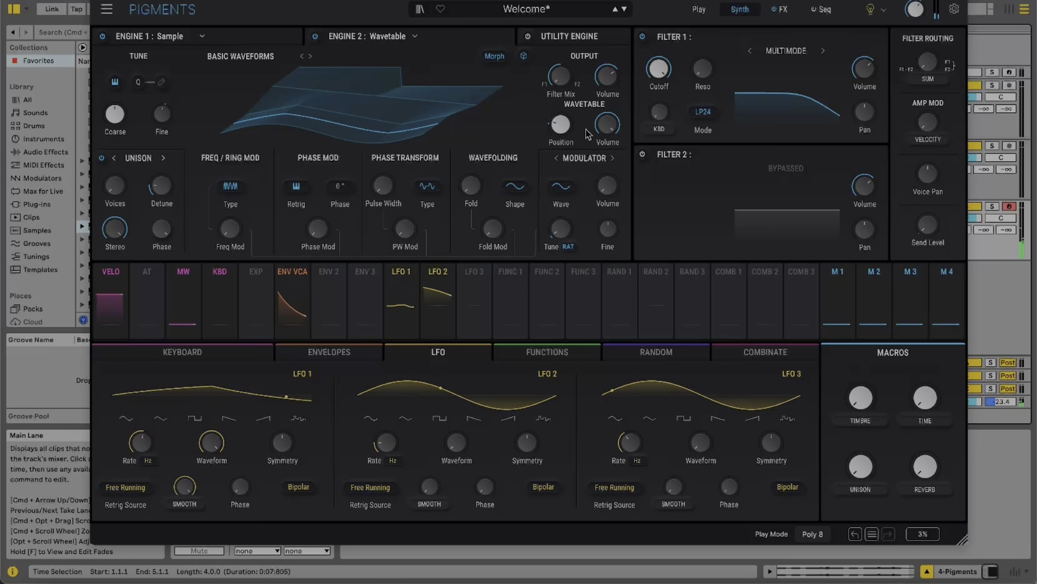
pyautogui.moveTo(566, 126)
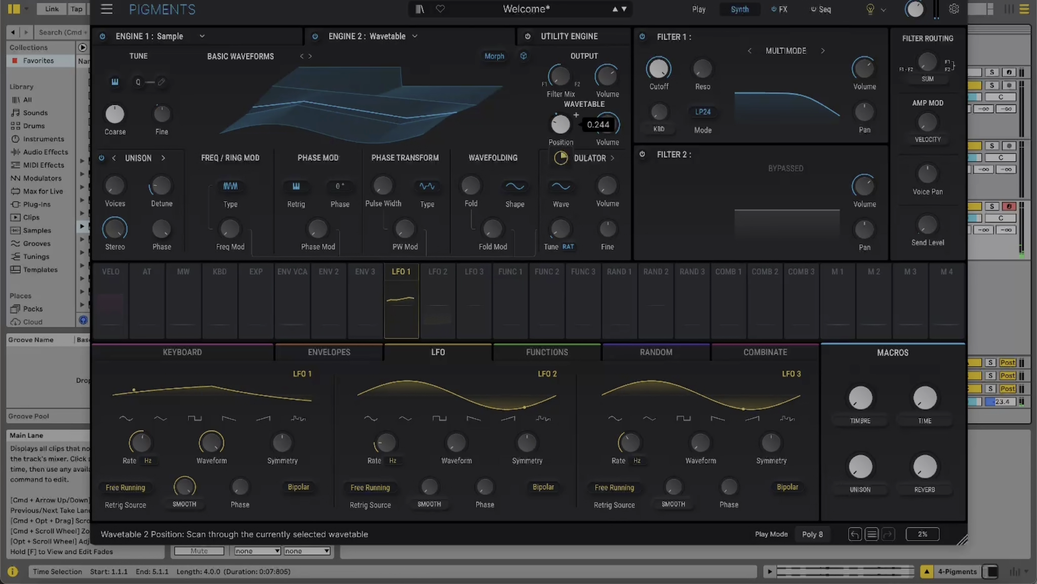